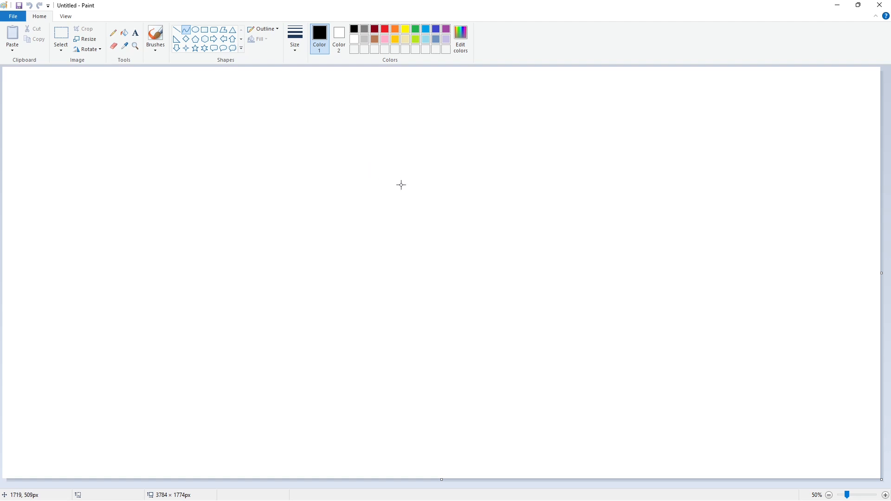
- Set the line thickness for the Curve tool and try a first stroke for the left eye
left_click(397, 185)
left_click(436, 181)
left_click(295, 38)
left_click(314, 99)
left_click(391, 176)
key("ctrl+z")
- Draw the left eye's lid and iris outlines with short curves and fill the shape black
left_click_drag(400, 182, 400, 186)
left_click(400, 186)
left_click(437, 187)
left_click(396, 184)
left_click(447, 187)
left_click(393, 182)
left_click(444, 185)
left_click(436, 195)
left_click(124, 32)
left_click(393, 181)
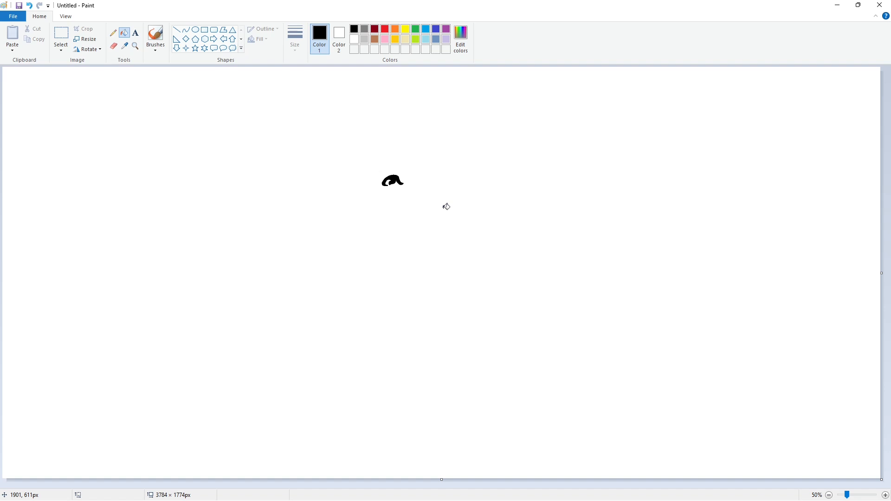
- Draw the right eye's outline with short curves, level with the left eye and mirroring its shape
left_click(186, 29)
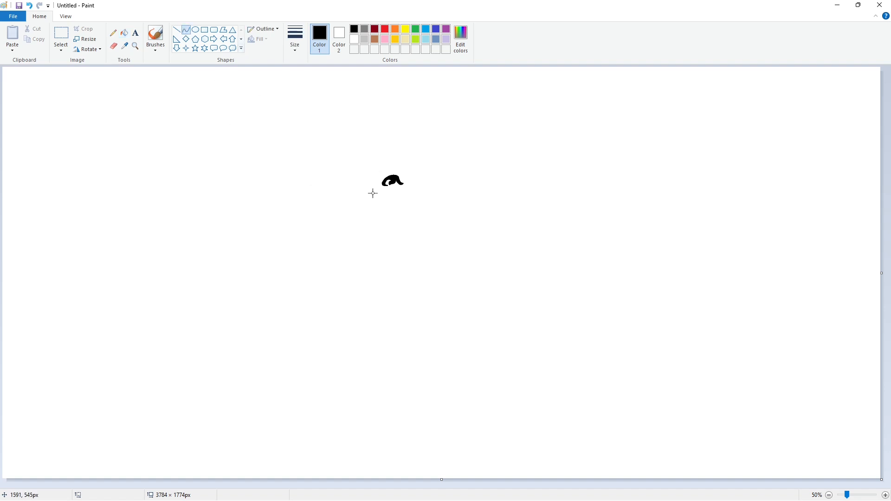
left_click_drag(427, 181, 428, 177)
left_click(470, 184)
left_click(294, 40)
left_click(315, 102)
left_click(444, 178)
left_click(461, 189)
left_click_drag(439, 181, 440, 186)
left_click(469, 185)
left_click(442, 181)
left_click(456, 185)
- Fill the right eye's outlined area with black
left_click(886, 495)
left_click_drag(416, 485, 631, 486)
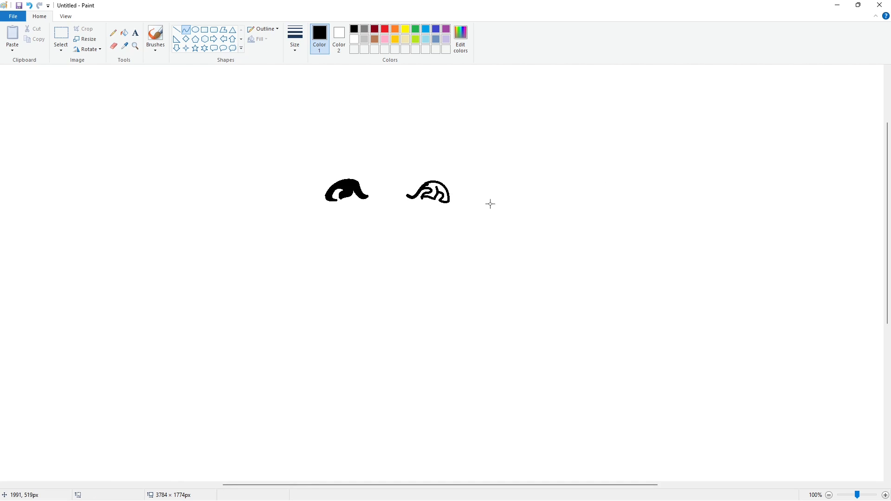
left_click(123, 32)
left_click(440, 191)
left_click(829, 495)
- Sketch the nose's wavy upper edge and start its lower edge with curves, centred below the eyes
left_click(186, 30)
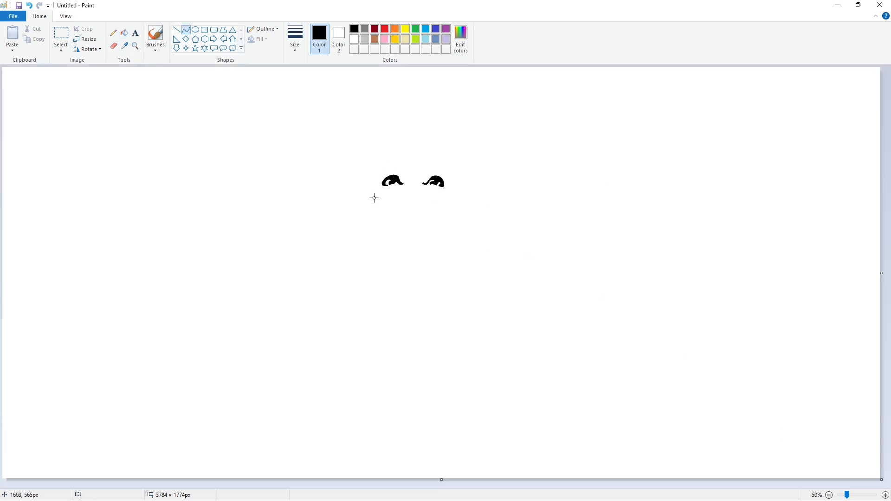
mouse_move(404, 203)
left_mouse_down()
mouse_move(421, 200)
mouse_move(416, 206)
left_mouse_up()
left_click(456, 206)
left_click(410, 203)
left_click(434, 207)
left_click(411, 202)
left_click(412, 208)
left_click(430, 215)
- Extend the lower edge of the nose with another short curve
left_click(886, 496)
scroll(592, 458, "down", 4)
mouse_move(440, 485)
left_mouse_down()
mouse_move(593, 458)
mouse_move(634, 459)
left_mouse_up()
scroll(511, 325, "up", 2)
left_click_drag(436, 241, 445, 233)
left_click(442, 241)
left_click(438, 232)
scroll(478, 243, "up", 2)
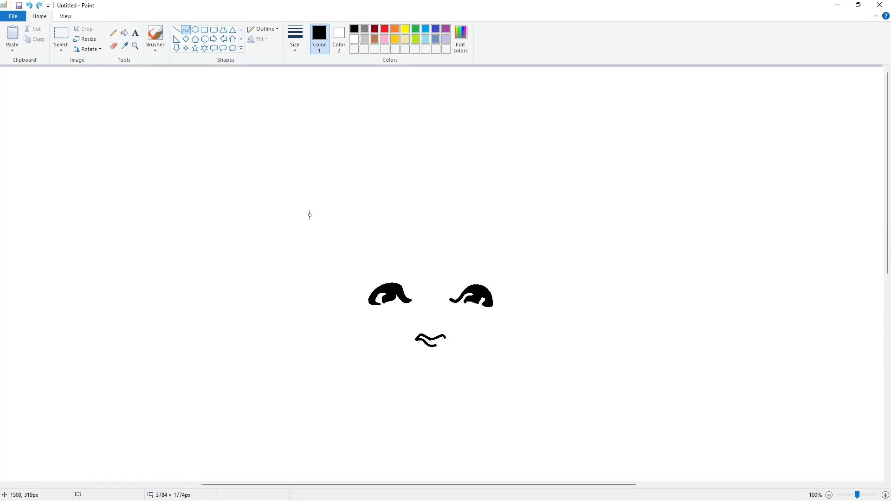
- Close the right end of the nose outline with a small curve and fill the nose black
left_click(441, 340)
key("ctrl+z")
left_click_drag(445, 339, 438, 344)
left_click(439, 343)
left_click(439, 342)
left_click_drag(508, 347, 177, 139)
key("ctrl+z")
left_click(125, 33)
left_click(432, 341)
scroll(650, 355, "down", 1)
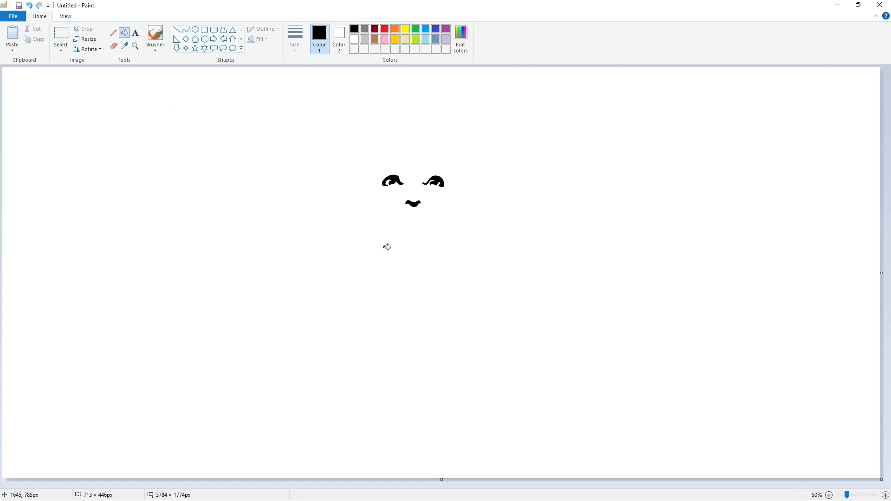
- Draw the right eyebrow as two arched curves above the right eye
left_click(186, 30)
left_click(433, 167)
left_click_drag(426, 168, 445, 171)
left_click(438, 167)
left_click(430, 161)
left_click(442, 162)
left_click(473, 174)
- Draw the left eyebrow as two arched curves above the left eye
left_click(389, 166)
left_click(394, 167)
left_click(425, 180)
left_click_drag(382, 169, 401, 167)
left_click(390, 162)
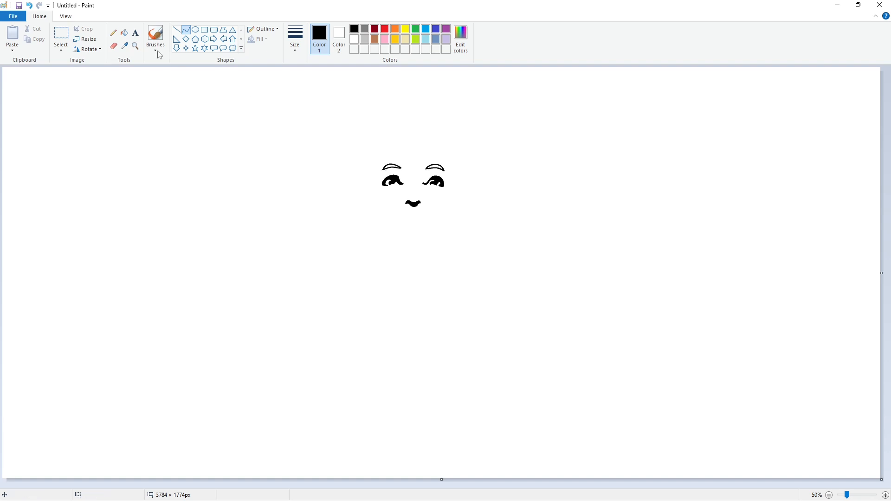
- Fill both eyebrows with black
left_click(124, 32)
left_click(391, 165)
left_click(435, 166)
- Outline the smiling upper lip below the nose with connected curves from corner to corner
left_click(186, 30)
mouse_move(437, 212)
left_mouse_down()
mouse_move(399, 216)
mouse_move(427, 216)
left_mouse_up()
left_click(433, 208)
left_click(428, 216)
left_click(473, 217)
left_click(416, 212)
left_click(413, 216)
left_click(394, 213)
left_click(390, 210)
left_click(424, 219)
left_click(401, 218)
left_click(462, 219)
- Outline the lower lip with curves beneath the upper lip, joining them at the mouth's right side
mouse_move(426, 217)
left_mouse_down()
mouse_move(401, 219)
mouse_move(423, 224)
left_mouse_up()
left_click(423, 225)
left_click(412, 226)
left_click(466, 226)
left_click(436, 215)
left_click(428, 217)
left_click(430, 226)
left_click(418, 227)
left_click(419, 228)
key("ctrl+z")
left_click(413, 230)
left_click(413, 231)
left_click(428, 240)
- Fill the outlined lips with black, leaving the gap between them white
left_click(885, 495)
left_click_drag(408, 485, 562, 485)
left_click(125, 33)
left_click(546, 364)
left_click_drag(440, 485, 487, 485)
- Try to trim the mouth's left corner with a straight white line
left_click(113, 33)
left_click(296, 41)
left_click(302, 119)
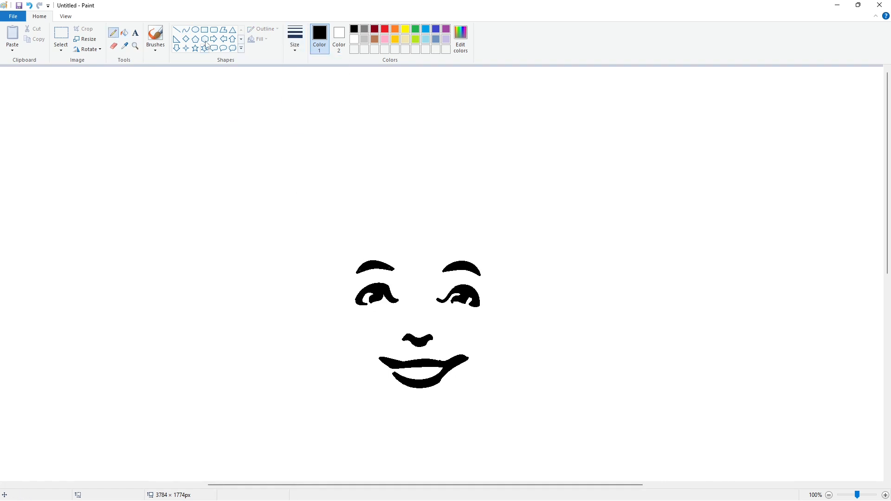
left_click(176, 30)
left_click(354, 39)
left_click_drag(398, 369, 376, 366)
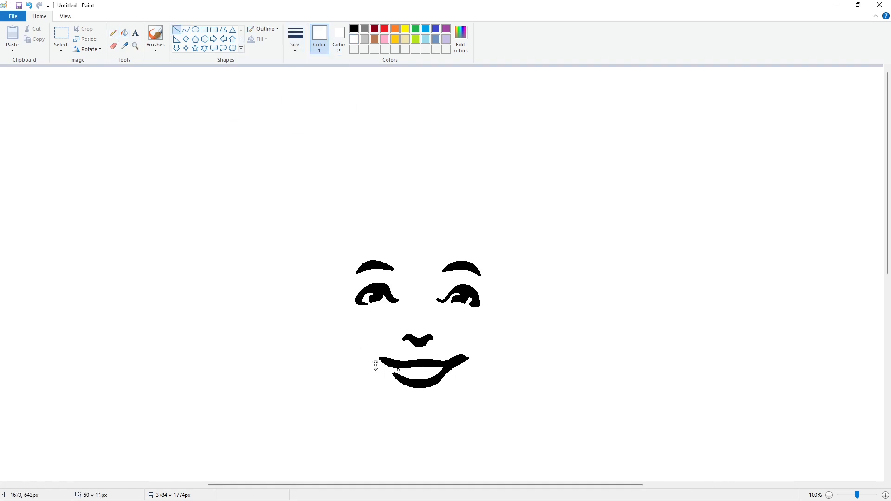
left_click(489, 369)
scroll(744, 438, "down", 1)
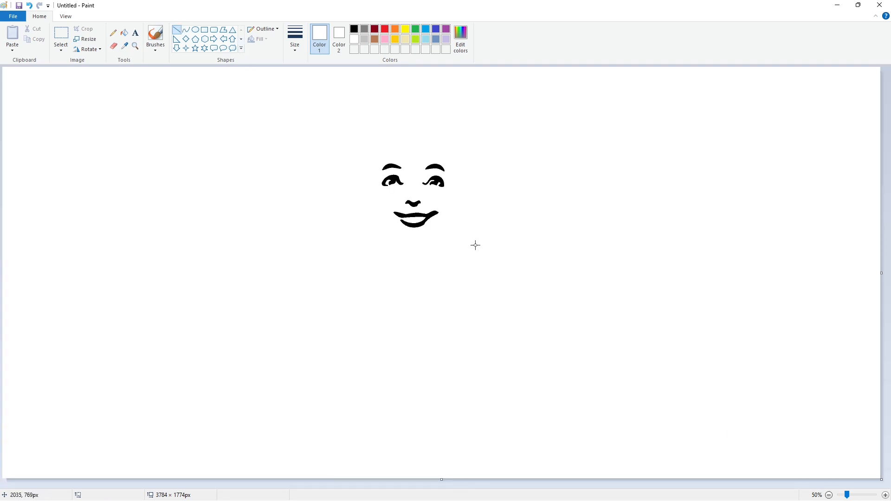
key("ctrl+z")
- Draw the jaw's inner contour in black as two curves running from the cheeks down to the chin
left_click(185, 30)
left_click(354, 30)
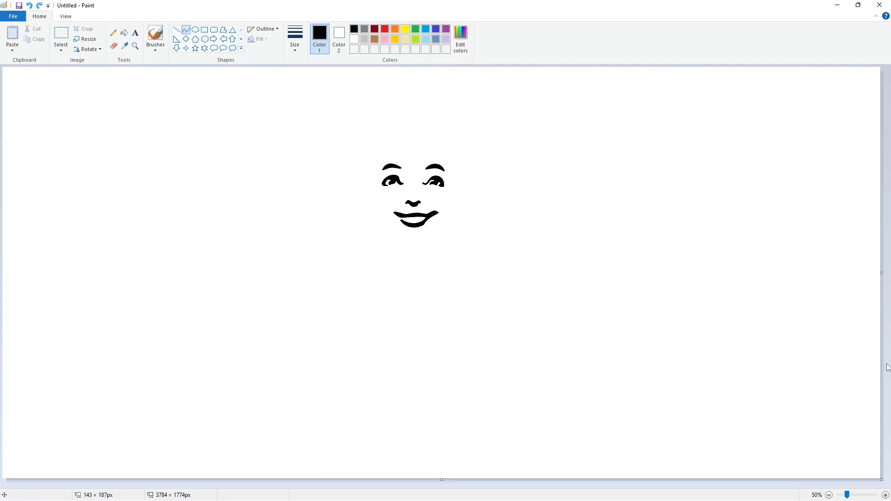
mouse_move(454, 195)
left_mouse_down()
mouse_move(416, 241)
mouse_move(441, 228)
mouse_move(438, 234)
left_mouse_up()
left_click(438, 234)
left_click_drag(371, 195, 409, 241)
left_click_drag(384, 211, 380, 232)
left_click(488, 248)
- Join the two inner jaw curves at the chin with a small curve
left_click(886, 495)
scroll(696, 417, "down", 3)
left_click_drag(439, 485, 584, 485)
left_click_drag(533, 312, 537, 316)
left_click(569, 325)
left_click(720, 430)
key("ctrl+z")
left_click(829, 495)
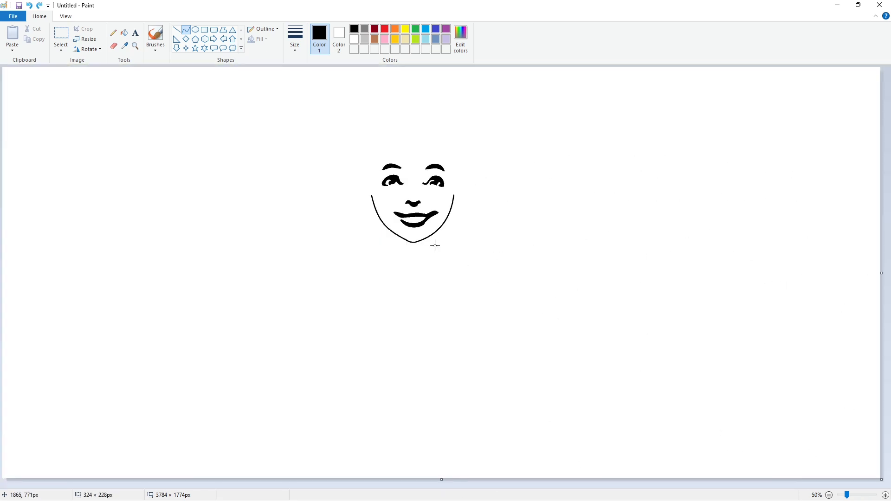
- Draw a second, outer curve along each side of the jaw, widening towards the chin
left_click_drag(372, 196, 408, 244)
left_click_drag(384, 217, 381, 232)
left_click(449, 214)
left_click_drag(454, 195, 419, 244)
left_click_drag(443, 215, 445, 230)
left_click(543, 282)
- Join the outer jaw curves below the chin and fill the band between the contours with black
left_click(885, 495)
left_click_drag(465, 319, 486, 318)
key("ctrl+z")
left_click_drag(475, 320, 468, 321)
left_click(124, 33)
left_click(520, 297)
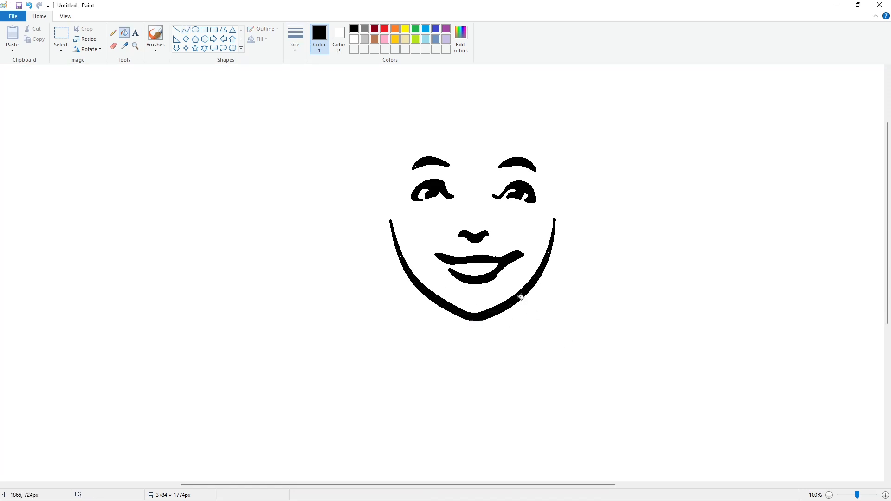
left_click(113, 33)
scroll(647, 386, "down", 1)
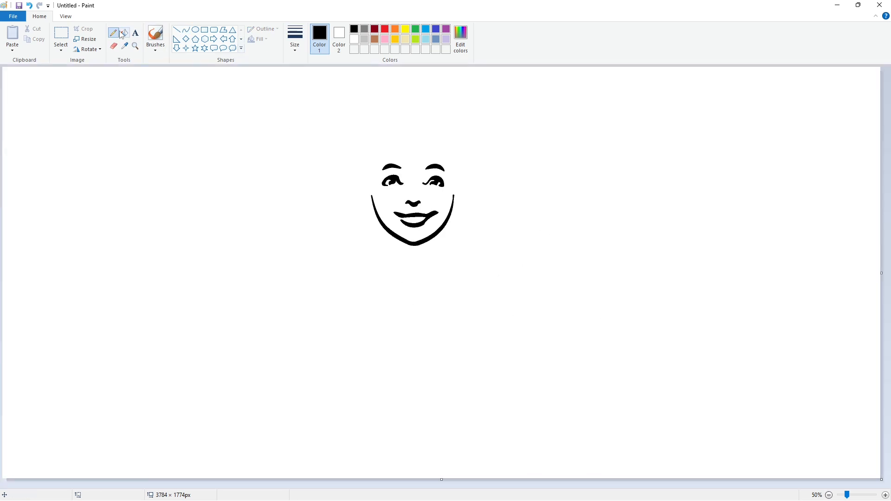
- Duplicate the whole face, placing the copy in the canvas's upper-left corner
left_click(61, 34)
left_click_drag(548, 313, 331, 135)
key("ctrl+c")
key("ctrl+v")
- Recolour the central face's jaw, lips, nose, eyes and eyebrows dark red
left_click(375, 28)
left_click(124, 32)
left_click(374, 206)
left_click(418, 217)
left_click(413, 203)
left_click(434, 183)
left_click(441, 167)
left_click(392, 166)
left_click(391, 181)
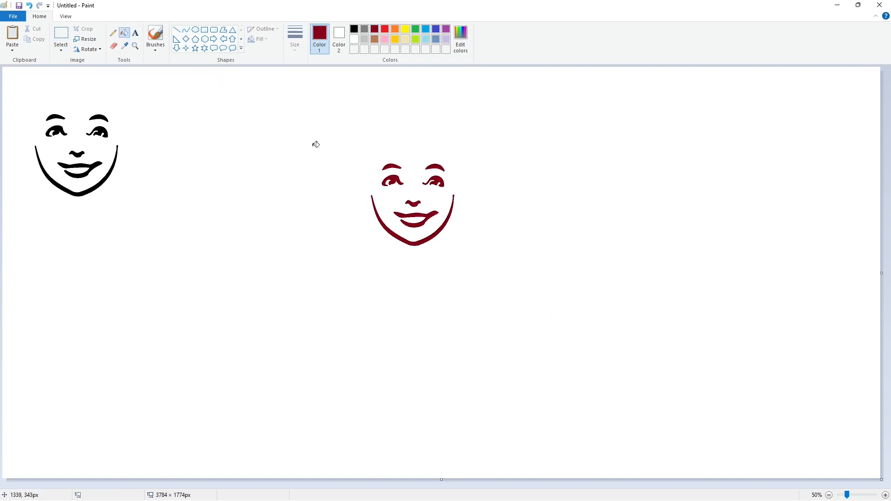
- Draw a pointed, swept fringe above the eyes and the hairline down to the right ear with black curves
left_click(186, 29)
left_click(353, 29)
mouse_move(439, 145)
left_mouse_down()
mouse_move(407, 169)
mouse_move(426, 168)
mouse_move(421, 144)
left_mouse_up()
left_click(471, 179)
left_click_drag(415, 159, 371, 179)
left_click(487, 155)
left_click_drag(400, 161, 366, 166)
left_click(484, 173)
left_click_drag(439, 145, 454, 177)
left_click_drag(444, 155, 442, 157)
- Draw small curved ears on both sides of the face, joining the hairline to the top of the jaw
left_click_drag(448, 163, 459, 190)
left_click(473, 168)
mouse_move(457, 183)
left_mouse_down()
mouse_move(461, 175)
mouse_move(454, 195)
left_mouse_up()
left_click(473, 181)
left_click_drag(456, 193, 457, 195)
left_click(502, 195)
mouse_move(371, 179)
left_mouse_down()
mouse_move(366, 190)
mouse_move(365, 177)
left_mouse_up()
left_click_drag(365, 183, 368, 196)
left_click(357, 183)
left_click(537, 202)
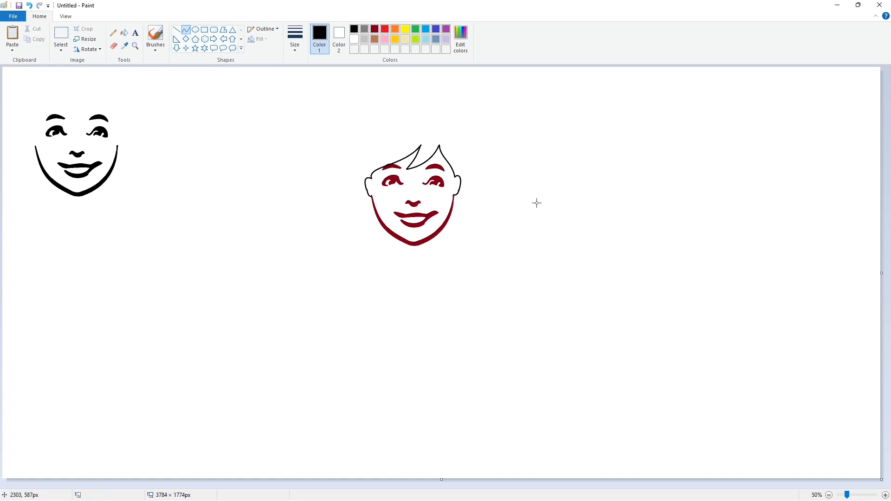
- Draw the outer hair outline over the crown and down the right side of the head with curves
mouse_move(431, 101)
left_mouse_down()
mouse_move(358, 149)
mouse_move(420, 93)
mouse_move(429, 96)
mouse_move(394, 111)
mouse_move(354, 153)
left_mouse_up()
left_click(466, 107)
mouse_move(402, 102)
left_mouse_down()
mouse_move(360, 107)
mouse_move(355, 99)
left_mouse_up()
mouse_move(429, 100)
left_mouse_down()
mouse_move(465, 130)
mouse_move(452, 101)
left_mouse_up()
left_click(454, 102)
left_click_drag(465, 131, 464, 207)
left_click_drag(467, 151, 484, 167)
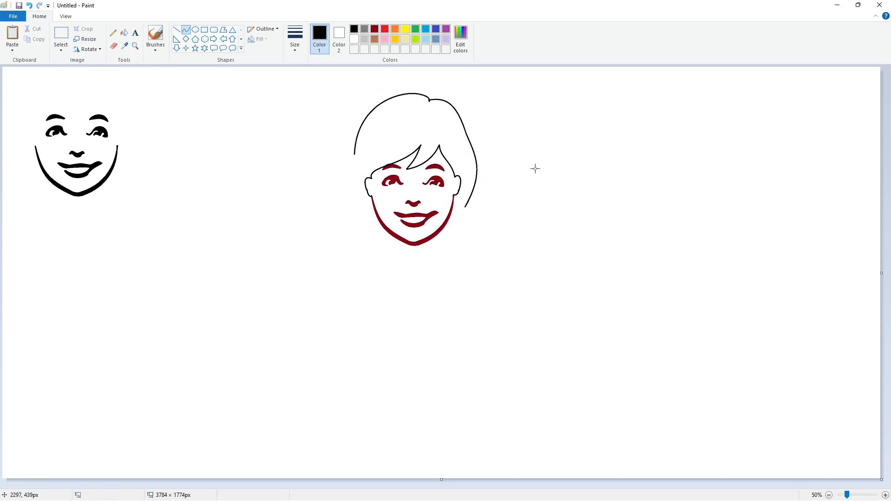
- Continue the outer hair outline down the left side of the head with a curve bulging outward
left_click_drag(364, 142, 361, 207)
mouse_move(358, 167)
left_mouse_down()
mouse_move(344, 166)
mouse_move(361, 207)
left_mouse_up()
left_click(343, 182)
key("ctrl+z")
mouse_move(358, 165)
left_mouse_down()
mouse_move(349, 163)
mouse_move(342, 180)
left_mouse_up()
left_click(451, 201)
- Draw short curves beside the jaw on both sides for the upper and lower edges of the gathered hair ends
left_click_drag(361, 207, 364, 233)
key("ctrl+z")
left_click(358, 211)
left_click(357, 211)
left_click(373, 230)
left_click_drag(375, 230, 377, 230)
left_click(376, 231)
left_click(434, 239)
mouse_move(464, 208)
left_mouse_down()
mouse_move(473, 215)
mouse_move(460, 235)
left_mouse_up()
left_click(469, 211)
left_click(469, 210)
left_click(508, 215)
left_click(452, 234)
left_click(452, 234)
left_click(570, 243)
- Draw an inner contour beneath the crown outline and a curved, tapering strand on the right side of the hair
left_click_drag(429, 108, 355, 149)
left_click_drag(399, 118, 370, 90)
left_click(561, 126)
left_click_drag(428, 108, 469, 141)
mouse_move(438, 110)
left_mouse_down()
mouse_move(457, 109)
mouse_move(473, 152)
mouse_move(452, 136)
mouse_move(470, 137)
mouse_move(459, 153)
mouse_move(474, 181)
left_mouse_up()
left_click(535, 146)
left_click_drag(465, 151, 473, 145)
left_click_drag(453, 131, 444, 136)
left_click(560, 158)
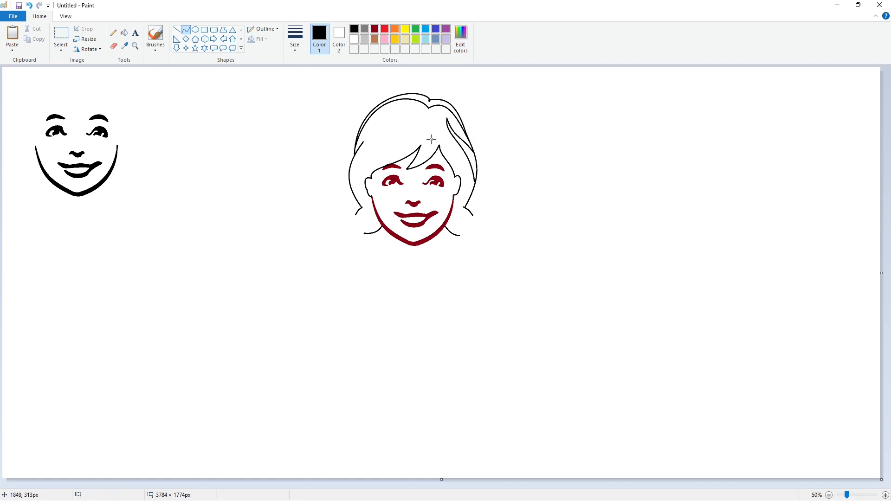
- Fill the crown band and right strand with indigo, and recolour the outer hair outline and lower left lock to match
left_click(124, 33)
left_click(403, 96)
left_click(465, 144)
left_click(436, 30)
left_click(451, 105)
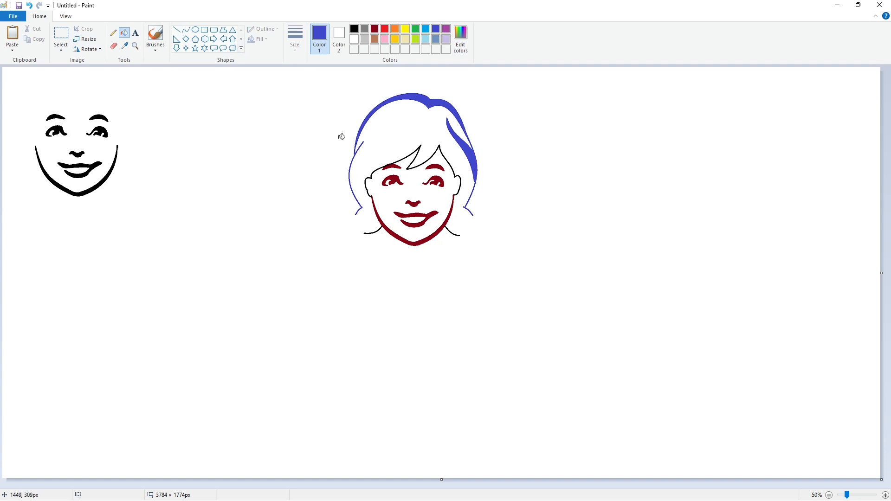
left_click(386, 228)
- Draw the outline of a knotted bow at the left hair end with black curves
left_click(186, 29)
left_click(354, 29)
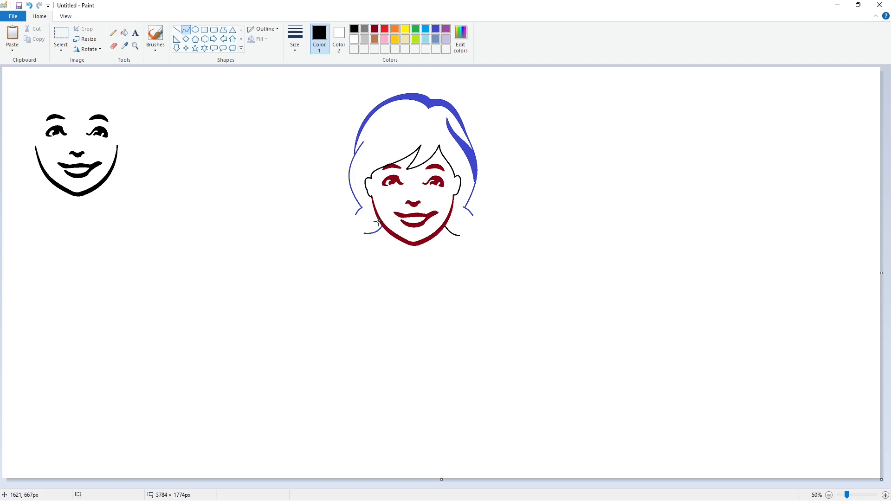
mouse_move(355, 219)
left_mouse_down()
mouse_move(362, 232)
mouse_move(352, 237)
mouse_move(345, 202)
mouse_move(353, 199)
mouse_move(346, 222)
left_mouse_up()
left_click(362, 223)
left_click(344, 227)
key("ctrl+z")
mouse_move(344, 213)
left_mouse_down()
mouse_move(338, 205)
mouse_move(375, 247)
mouse_move(353, 237)
mouse_move(360, 253)
left_mouse_up()
left_click(333, 214)
left_click(375, 246)
left_click(360, 253)
- Fill the left bow and its outline with lavender
left_click(446, 28)
left_click(124, 32)
left_click(356, 223)
left_click(356, 223)
left_click(446, 38)
left_click(347, 212)
- Draw short black creases on the left bow's loops and a curved highlight line on its knot
left_click(186, 29)
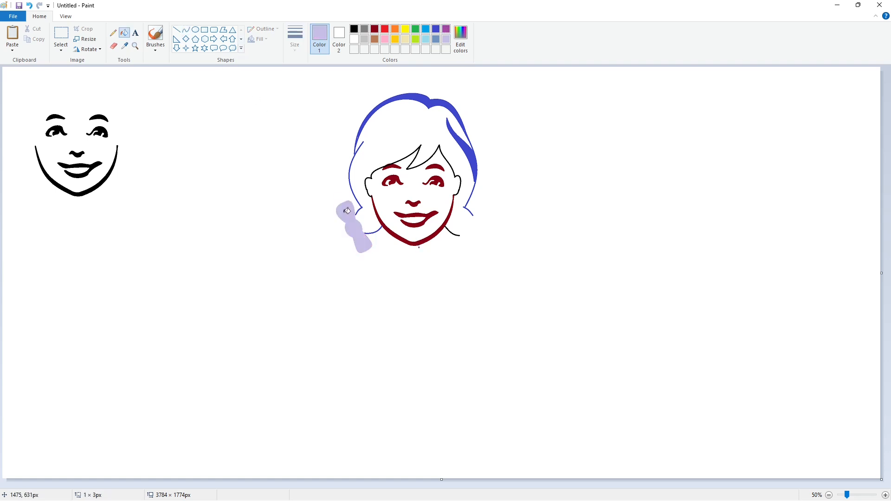
left_click(354, 29)
left_click_drag(350, 220, 347, 213)
double_click(347, 217)
left_click(359, 218)
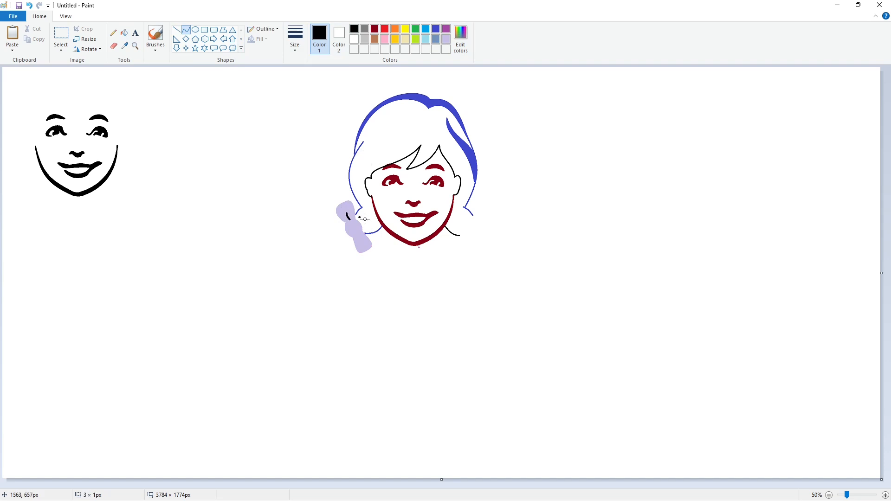
left_click_drag(360, 232, 354, 224)
left_click(393, 237)
left_click(351, 223)
left_click(522, 301)
- Fill the highlight on the left bow's knot and the stray dot below the chin with white
left_click(885, 495)
left_click_drag(365, 485, 539, 458)
left_click(125, 33)
left_click(355, 39)
left_click(342, 381)
left_click(446, 39)
left_click(177, 30)
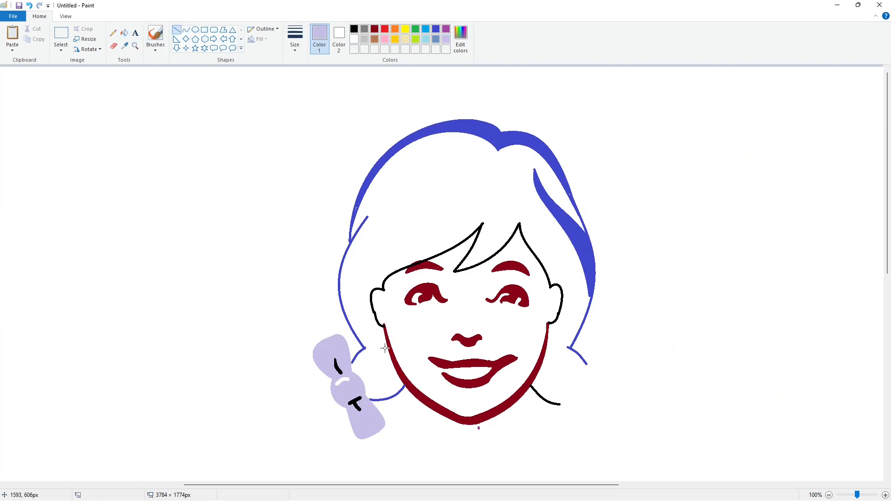
left_click(124, 33)
left_click(354, 39)
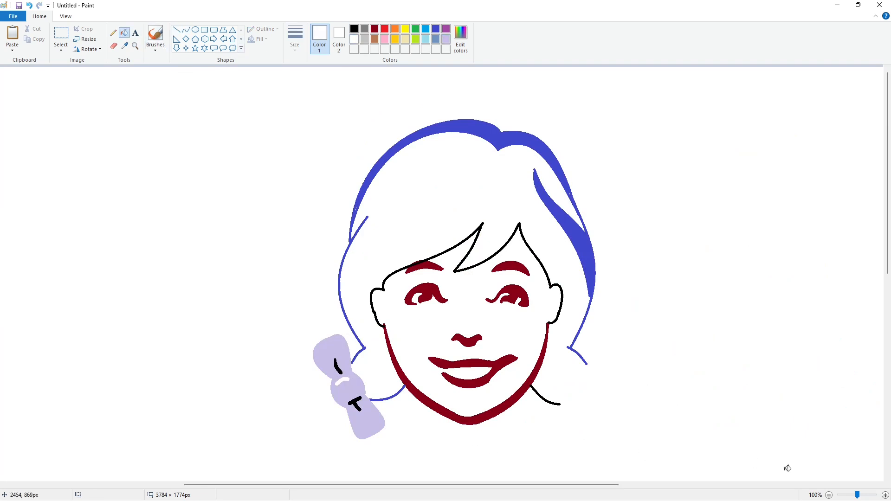
- Recolour the short hair curve at the lower right of the jaw indigo
left_click(436, 36)
left_click(549, 399)
scroll(732, 451, "down", 1)
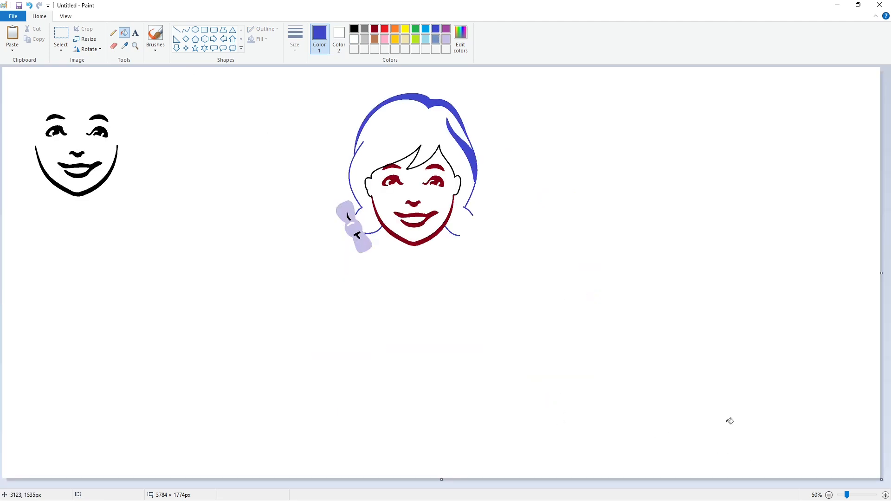
- Draw the knot of a second bow at the right hair end with black curves
left_click(186, 30)
left_click(354, 29)
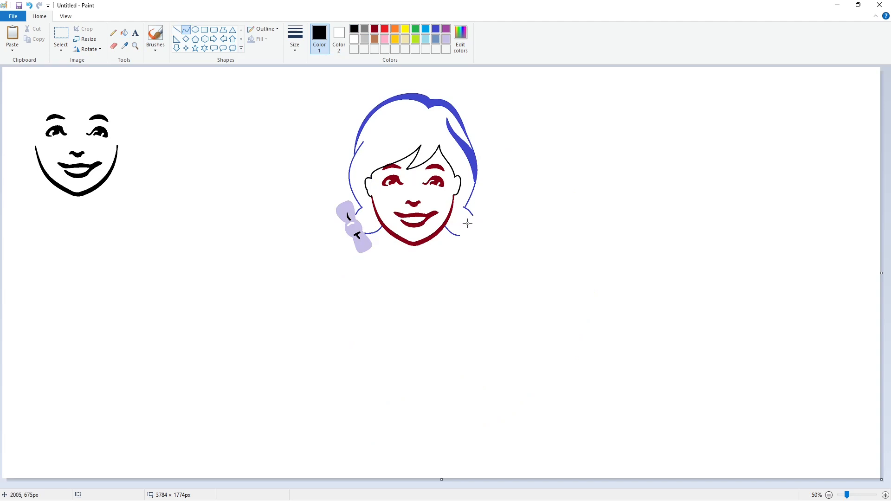
left_click_drag(470, 218, 465, 231)
key("ctrl+z")
left_click(295, 39)
left_click(321, 103)
left_click(461, 222)
mouse_move(479, 223)
left_mouse_down()
mouse_move(474, 234)
mouse_move(480, 203)
mouse_move(479, 222)
left_mouse_up()
left_click(481, 230)
left_click(481, 230)
- Draw the upper and lower loops of the right bow, extending outward from its knot
double_click(474, 200)
left_click(509, 209)
left_click_drag(490, 208, 461, 250)
left_click(495, 210)
left_click(536, 211)
mouse_move(468, 249)
left_mouse_down()
mouse_move(473, 254)
mouse_move(464, 232)
left_mouse_up()
left_click(450, 244)
left_click(450, 244)
left_click(516, 246)
- Fill the right bow and its outline with lavender
left_click(125, 33)
left_click(475, 209)
left_click(446, 40)
left_click(482, 208)
- Draw short black creases on the right bow's loops and a curved highlight line on its knot
left_click(186, 30)
left_click(295, 38)
left_click(300, 101)
scroll(420, 164, "down", 1)
left_click_drag(472, 221, 479, 212)
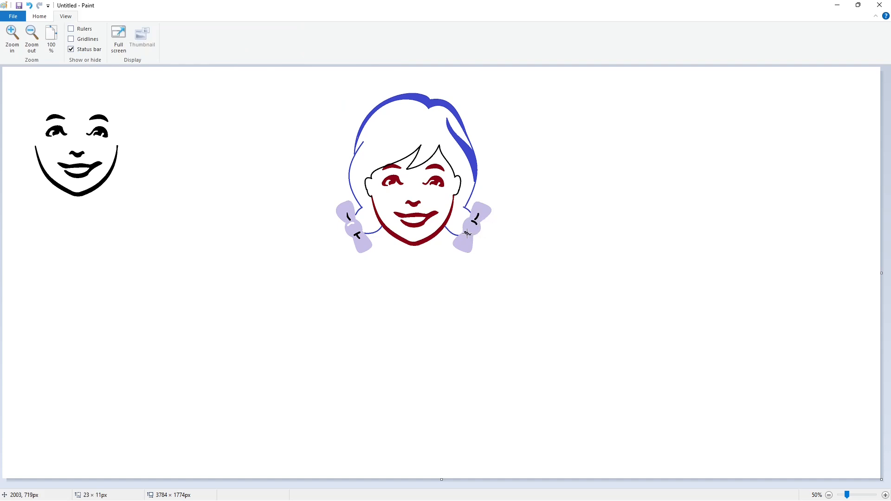
left_click_drag(467, 238, 469, 235)
- Thin the black crease on the right bow's upper loop with a short lavender line beside it
left_click(885, 495)
left_click_drag(290, 485, 509, 485)
left_click(45, 17)
left_click(176, 29)
left_click(446, 39)
left_click_drag(513, 366, 522, 354)
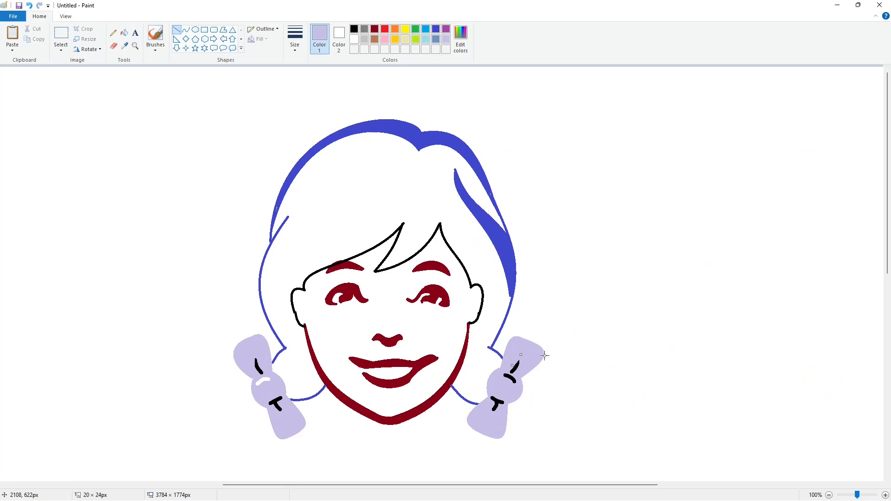
- Fill the highlight line on the right bow's knot with white
left_click(124, 32)
left_click(354, 39)
left_click(510, 378)
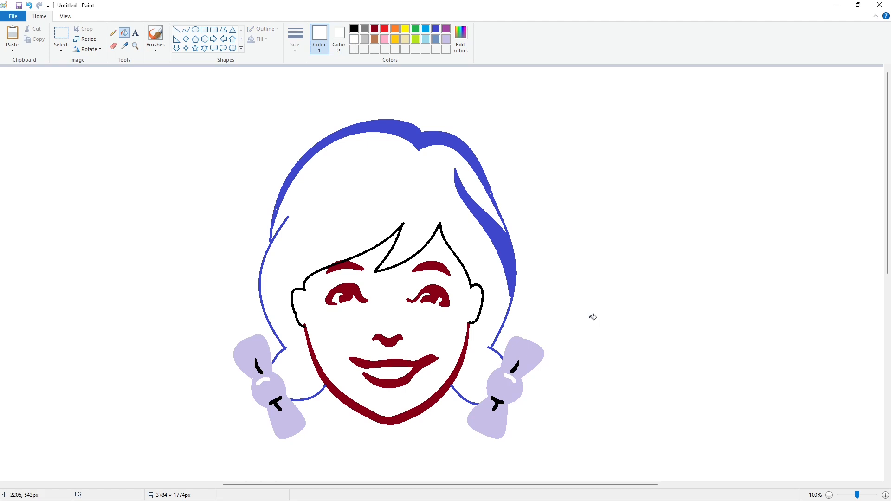
- Fill the hair with indigo, recolour the black fringe and ear outline to match, and touch up small gaps with the Pencil
left_click(435, 29)
left_click(399, 213)
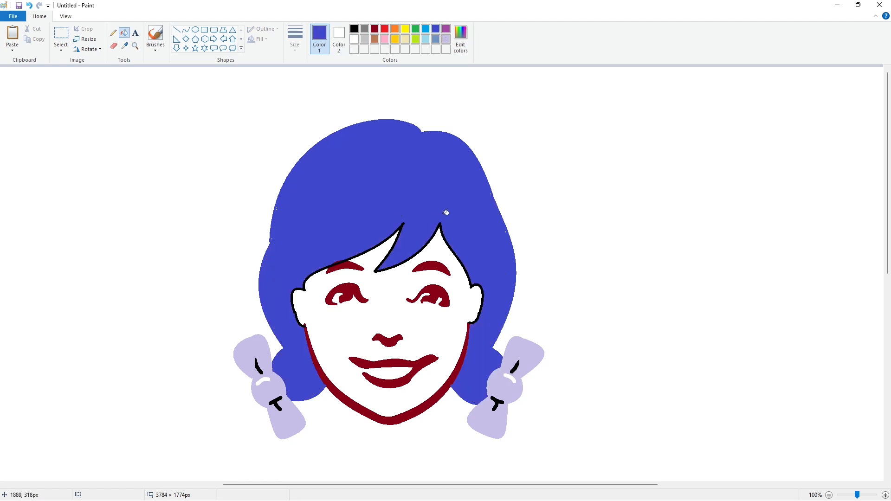
left_click(440, 226)
left_click(112, 33)
left_click(295, 37)
left_click(317, 117)
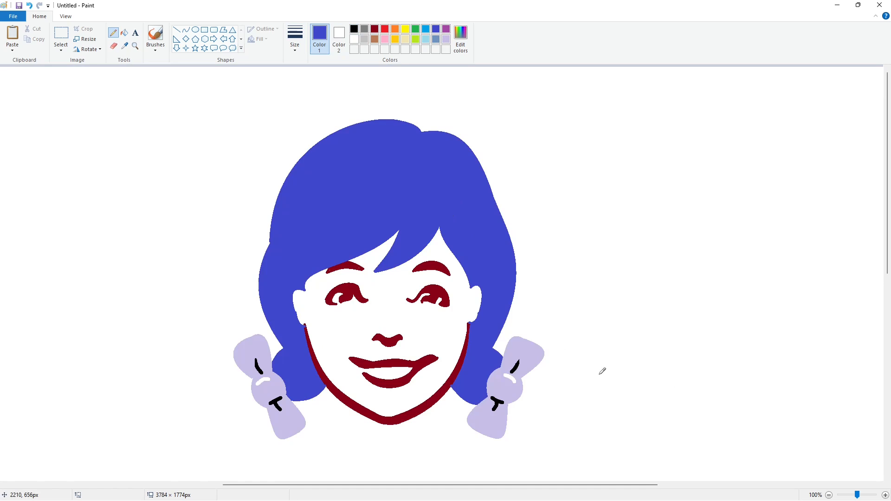
- Copy the lower part of the coloured face with its bows and place the copy below the black face, using transparent selection
left_click(61, 35)
left_click(829, 495)
left_click_drag(317, 178, 531, 305)
key("ctrl+c")
key("ctrl+v")
left_click_drag(123, 174, 122, 267)
left_click(61, 49)
left_click(93, 133)
left_click_drag(100, 196, 85, 248)
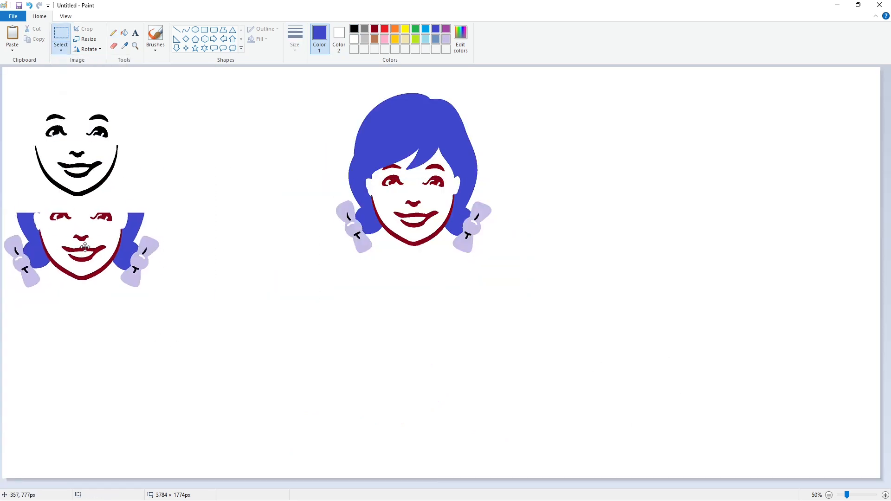
- Fill the hair and face remnants of the copied lower face with white so only the two bows remain
left_click(124, 33)
left_click(354, 39)
left_click(128, 235)
left_click(885, 495)
scroll(289, 333, "down", 3)
left_click(60, 277)
left_click(84, 312)
left_click(122, 262)
left_click(212, 263)
left_click(167, 301)
scroll(761, 420, "down", 1)
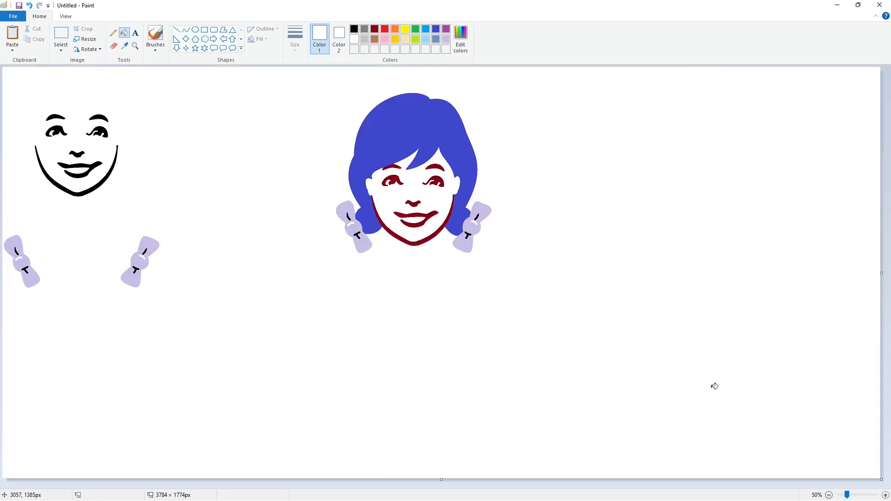
- Outline a feathery pigtail in black with the Curve tool, extending outward from the left bow of the coloured face
left_click(185, 30)
left_click(354, 29)
mouse_move(347, 223)
left_mouse_down()
mouse_move(316, 211)
mouse_move(329, 223)
mouse_move(310, 217)
mouse_move(318, 236)
mouse_move(307, 225)
left_mouse_up()
double_click(319, 220)
left_click(332, 229)
double_click(316, 223)
left_click(329, 250)
double_click(310, 224)
left_click(329, 234)
key("ctrl+z")
double_click(314, 236)
mouse_move(336, 255)
left_mouse_down()
mouse_move(322, 242)
mouse_move(350, 235)
left_mouse_up()
key("ctrl+z")
left_click_drag(339, 240, 333, 247)
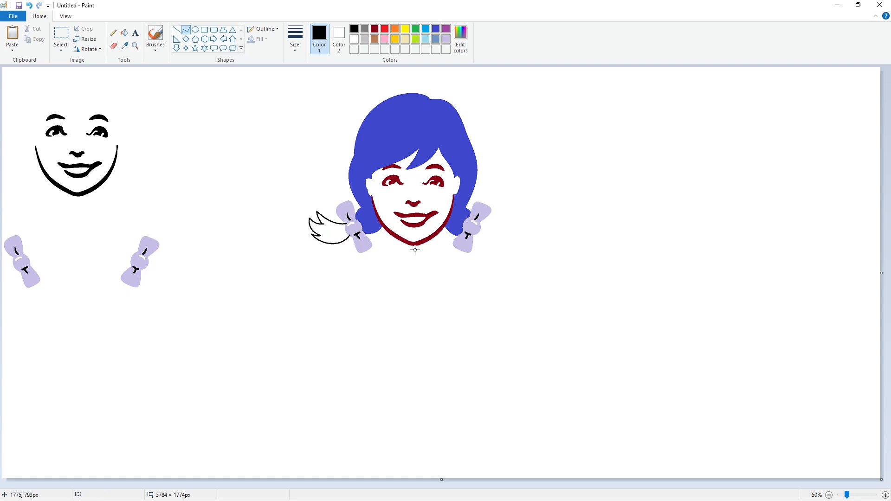
- Outline a matching feathery pigtail with black curves, extending outward from the right bow
left_click_drag(480, 222, 508, 211)
double_click(497, 224)
key("ctrl+z")
double_click(496, 225)
left_click(509, 218)
left_click(542, 222)
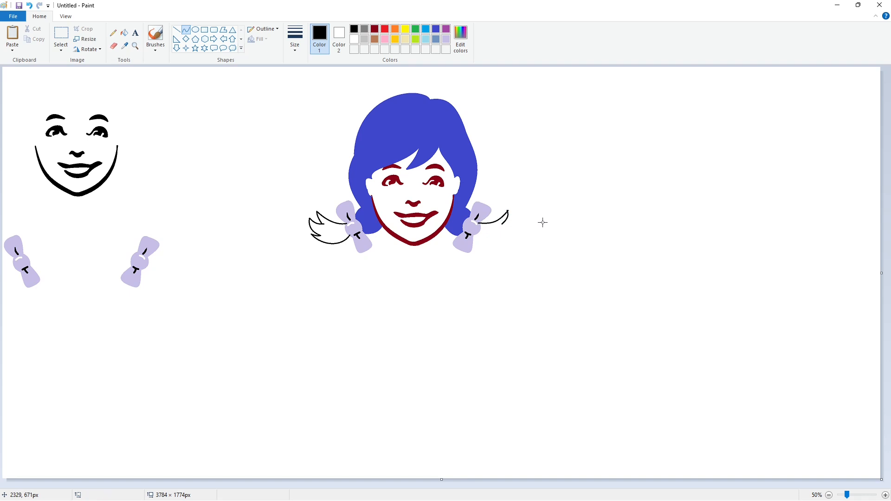
left_click(506, 219)
double_click(511, 222)
left_click(538, 223)
mouse_move(515, 217)
left_mouse_down()
mouse_move(514, 236)
mouse_move(473, 235)
left_mouse_up()
double_click(516, 226)
left_click(545, 241)
double_click(509, 236)
double_click(503, 246)
left_click(543, 246)
- Fill both pigtail outlines with black
left_click(124, 33)
left_click(327, 232)
left_click(499, 230)
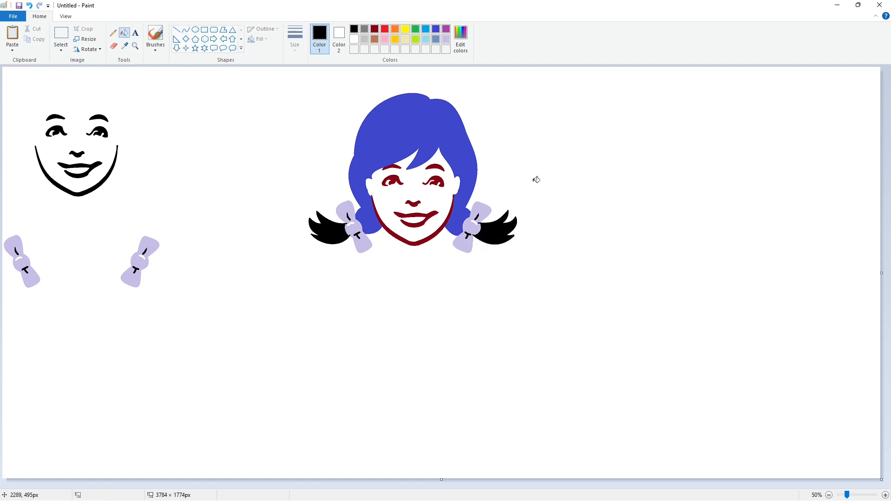
- Draw the left neck line and a scalloped collar edge below the chin with black curves
left_click(186, 30)
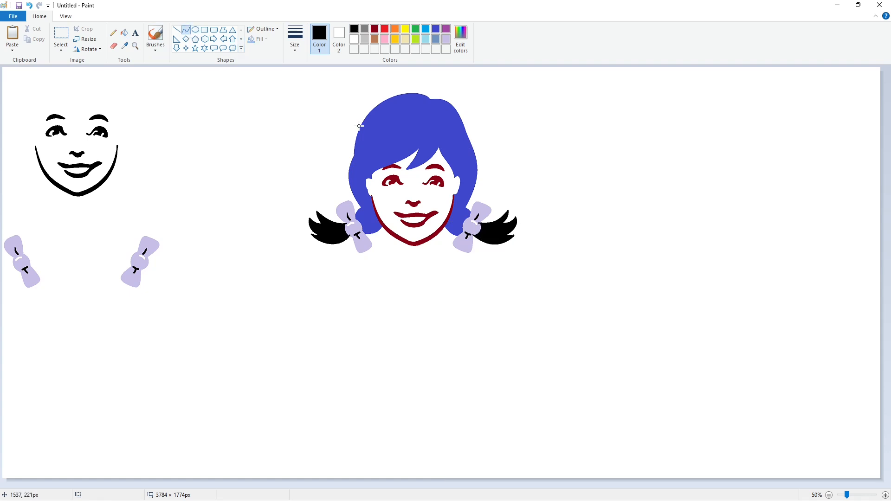
left_click_drag(388, 238, 395, 247)
double_click(388, 252)
double_click(412, 260)
key("ctrl+z")
left_click(295, 39)
left_click(322, 119)
left_click(412, 260)
left_click_drag(406, 251, 433, 246)
left_click(415, 255)
left_click(441, 251)
left_click(440, 248)
- Finish the right end of the scalloped collar with a pointed tip and start its lower edge using black curves
left_click(295, 39)
left_click(320, 104)
double_click(447, 247)
left_click(448, 254)
left_click(446, 250)
left_click(440, 254)
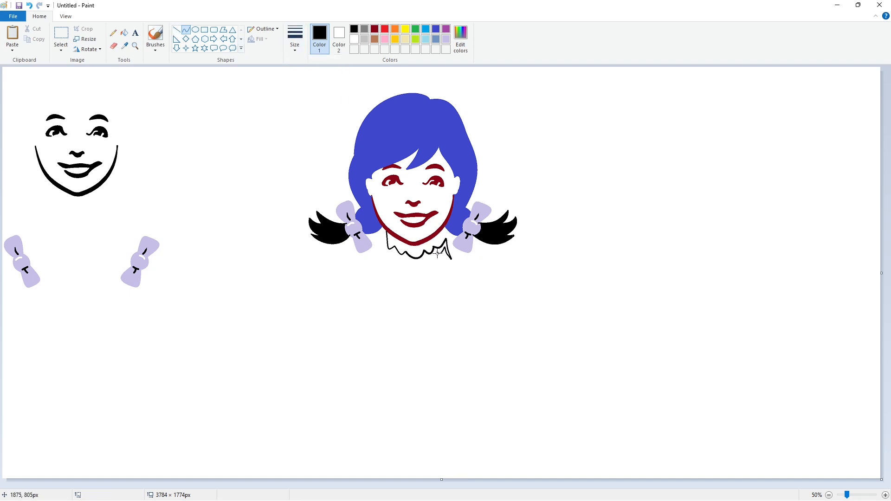
double_click(432, 260)
left_click(505, 261)
- Draw the collar's lower edge back to a pointed left tip, thicken the left neck line, and close small gaps
mouse_move(424, 257)
left_mouse_down()
mouse_move(374, 257)
mouse_move(386, 229)
left_mouse_up()
double_click(415, 263)
left_click(405, 256)
double_click(398, 258)
double_click(388, 254)
double_click(381, 255)
left_click(295, 41)
left_click(316, 119)
double_click(385, 240)
double_click(384, 241)
left_click(885, 495)
left_click(113, 33)
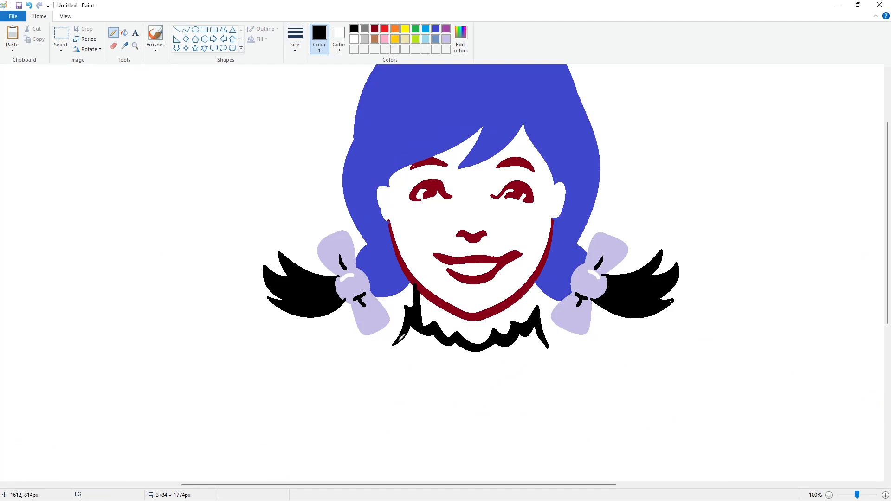
- Draw a thick black ring about 55 × 57 px hanging from the centre of the collar
left_click(829, 495)
left_click(195, 30)
left_click(295, 37)
left_click(306, 126)
left_click_drag(409, 261, 422, 274)
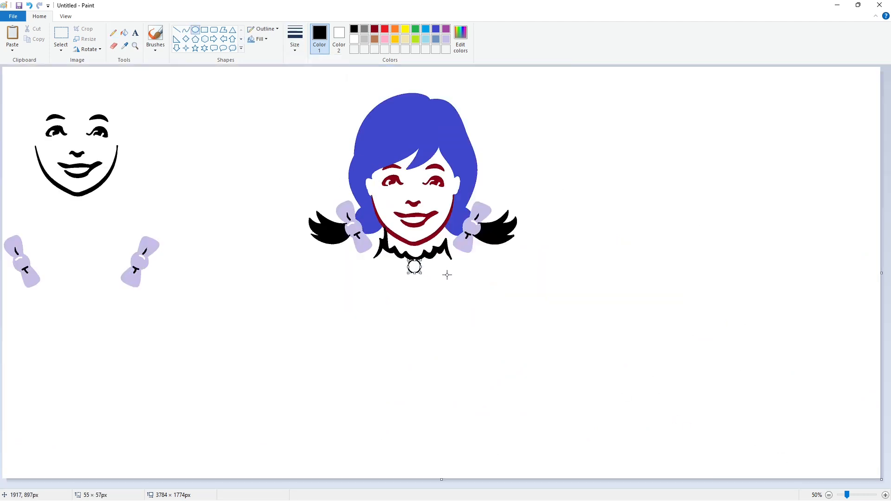
left_click(446, 275)
- Draw a narrow black shadow wedge on the right side of the neck below the jaw
left_click(185, 30)
left_click(295, 37)
left_click(315, 120)
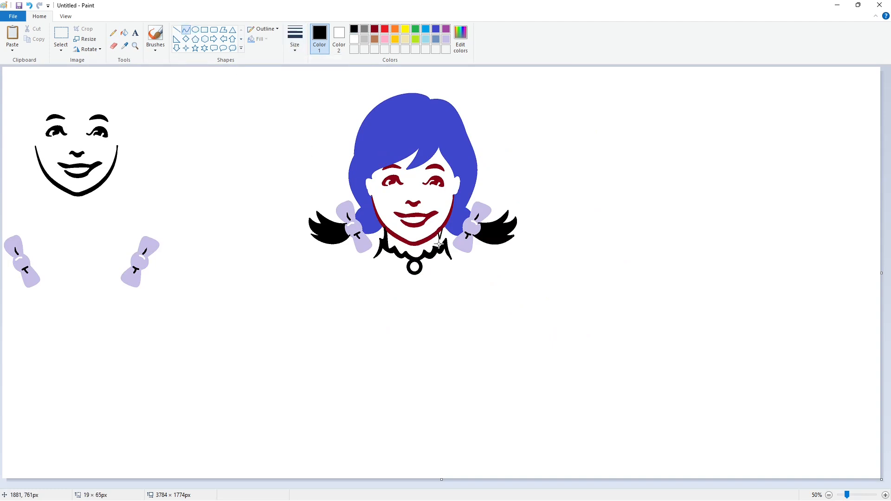
mouse_move(440, 242)
left_mouse_down()
mouse_move(441, 232)
mouse_move(440, 242)
left_mouse_up()
left_click(124, 33)
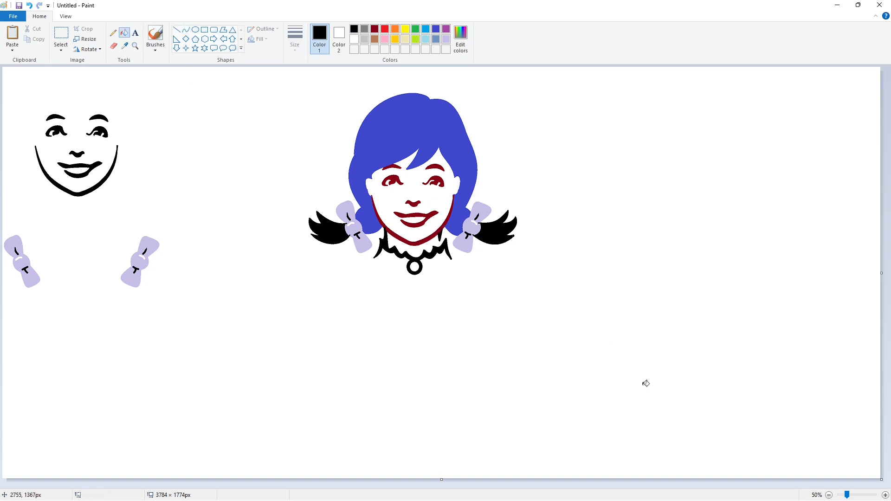
- Copy the two separate bows and place the copy over the bows of the coloured face
left_click(61, 35)
left_click_drag(190, 212, 2, 328)
left_click(31, 336)
left_click(885, 495)
scroll(486, 465, "right", 5)
scroll(549, 427, "down", 2)
key("ctrl+v")
left_click_drag(172, 190, 287, 306)
left_click(620, 364)
left_click(829, 495)
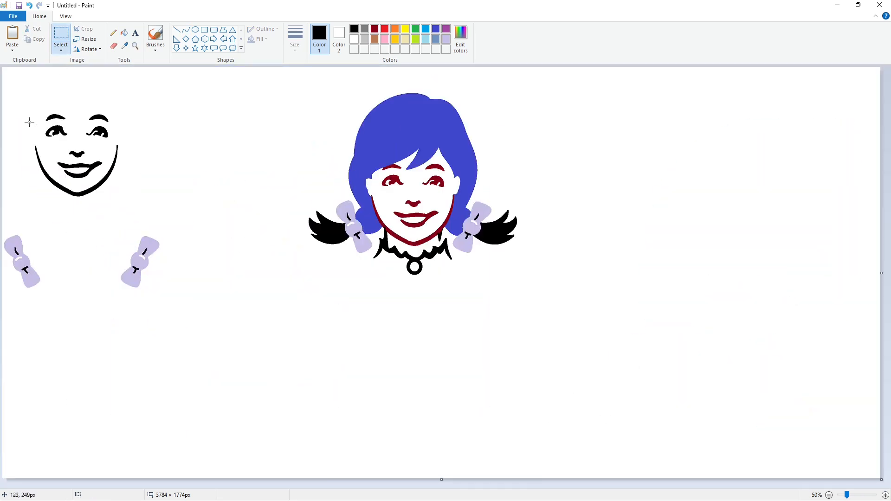
- Move a copy of the black facial features over the dark red ones on the coloured face
left_click_drag(28, 123, 137, 205)
scroll(772, 384, "up", 1)
left_click_drag(113, 165, 408, 377)
left_click(666, 377)
scroll(253, 134, "down", 2)
- Fill both remaining dark red eyebrows with black and switch to the Pencil for touch-ups
left_click(124, 32)
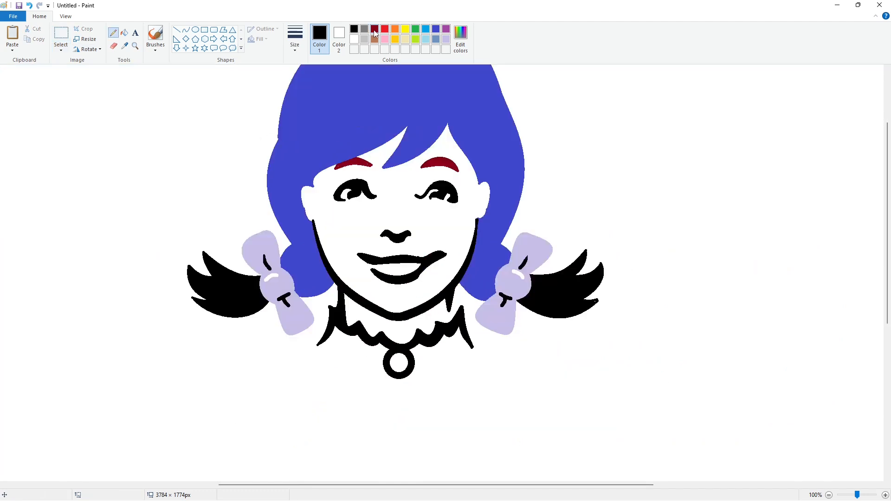
left_click(355, 163)
left_click(428, 160)
key("p")
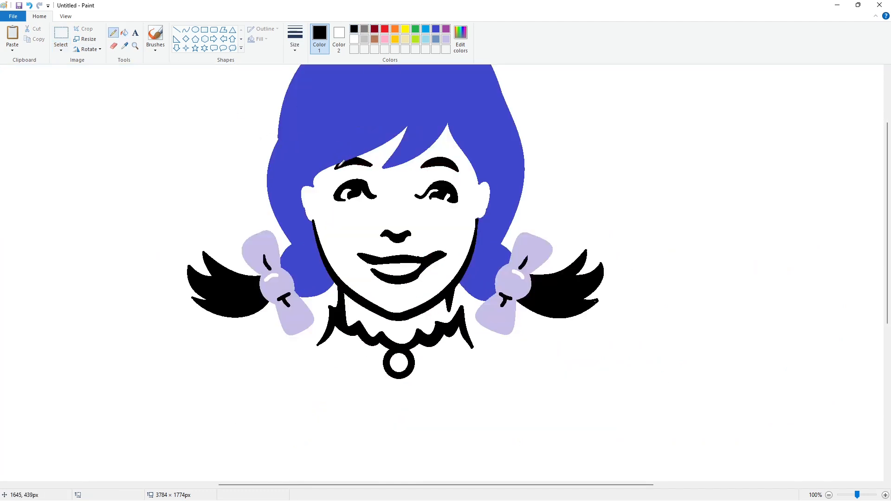
- Trim the face outline beside the ears with white lines and touch up the drawing with the black Pencil
left_click(176, 29)
left_click(354, 39)
left_click_drag(307, 212, 304, 201)
scroll(417, 209, "up", 2)
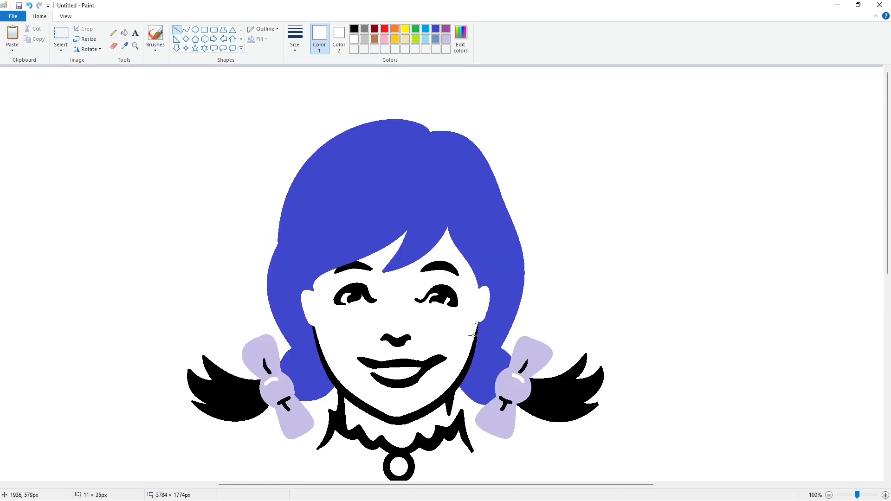
scroll(534, 339, "down", 2)
left_click(112, 32)
left_click(354, 29)
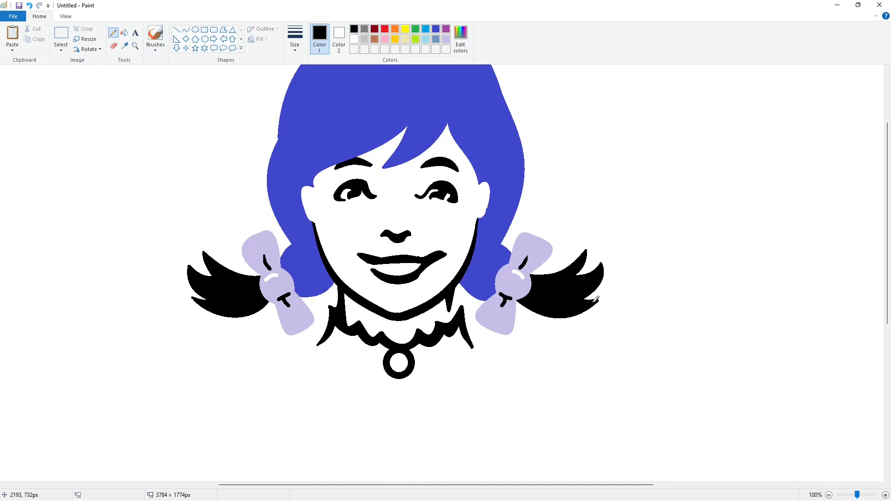
scroll(645, 394, "down", 1, "ctrl")
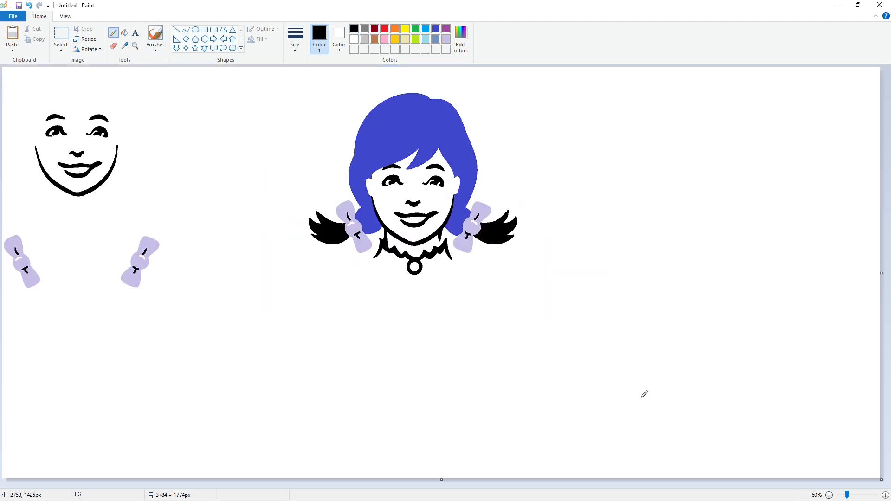
- Fill the hair with blue-gray
left_click(436, 38)
left_click(124, 33)
left_click(393, 119)
- Draw a black curve from the parting along the left side of the crown to outline a shading band
left_click(354, 29)
left_click(186, 29)
left_click(295, 37)
left_click(310, 83)
left_click_drag(427, 108, 353, 149)
mouse_move(384, 101)
left_mouse_down()
mouse_move(404, 96)
mouse_move(370, 90)
left_mouse_up()
left_click(478, 138)
- Outline the shading band along the right side of the crown with a curve and fill it with black
left_click_drag(427, 106, 450, 110)
left_click(124, 33)
left_click(418, 96)
key("ctrl+z")
key("ctrl+z")
left_click(186, 30)
mouse_move(427, 107)
left_mouse_down()
mouse_move(469, 136)
mouse_move(454, 134)
mouse_move(476, 156)
mouse_move(450, 126)
mouse_move(477, 181)
left_mouse_up()
left_click(124, 33)
left_click(472, 136)
- Outline a tapered shadow down the right side of the hair with curves and fill it with black
left_click(187, 34)
mouse_move(454, 130)
left_mouse_down()
mouse_move(445, 132)
mouse_move(470, 157)
left_mouse_up()
left_click(124, 33)
left_click(470, 150)
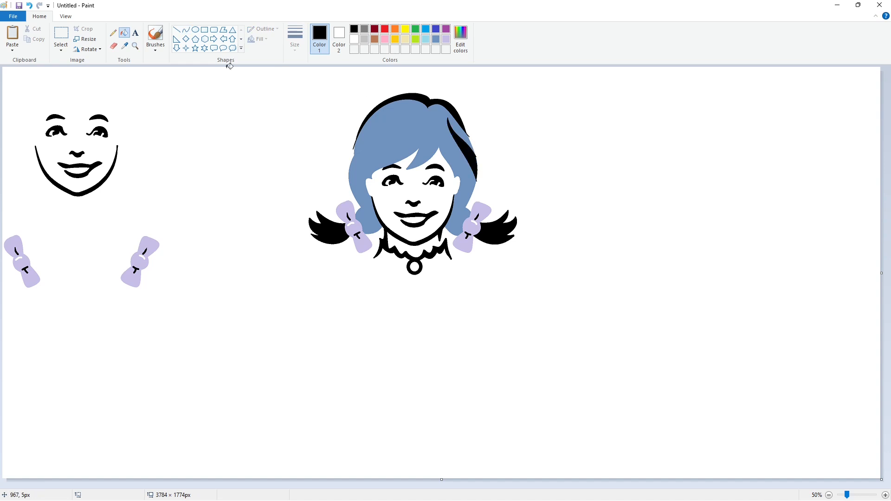
- Draw thin black strand curves above the fringe edge and down the left side of the hair
left_click(186, 30)
left_click_drag(423, 128, 356, 174)
mouse_move(407, 145)
left_mouse_down()
mouse_move(413, 153)
mouse_move(371, 169)
mouse_move(362, 143)
left_mouse_up()
left_click_drag(360, 150, 351, 163)
left_click(545, 173)
- Outline a slender curved shadow in the left part of the fringe and fill it with black
mouse_move(408, 131)
left_mouse_down()
mouse_move(371, 156)
mouse_move(392, 140)
mouse_move(405, 149)
mouse_move(370, 156)
mouse_move(403, 150)
mouse_move(370, 156)
mouse_move(389, 136)
left_mouse_up()
key("ctrl+z")
mouse_move(397, 153)
left_mouse_down()
mouse_move(422, 140)
mouse_move(417, 150)
left_mouse_up()
left_click(459, 159)
left_click(125, 33)
left_click(391, 143)
- Draw thin black strand curves in the fringe's central lock, undoing the misplaced ones
left_click(186, 30)
left_click_drag(421, 138, 407, 170)
mouse_move(420, 152)
left_mouse_down()
mouse_move(443, 149)
mouse_move(438, 141)
mouse_move(448, 156)
left_mouse_up()
key("ctrl+z")
key("ctrl+z")
- Draw thin strand curves down the right side of the hair to the bow and a small curl beside the left bow
left_click_drag(441, 139, 465, 199)
left_click_drag(458, 178, 468, 174)
left_click_drag(465, 198, 463, 224)
left_click(461, 214)
left_click(450, 219)
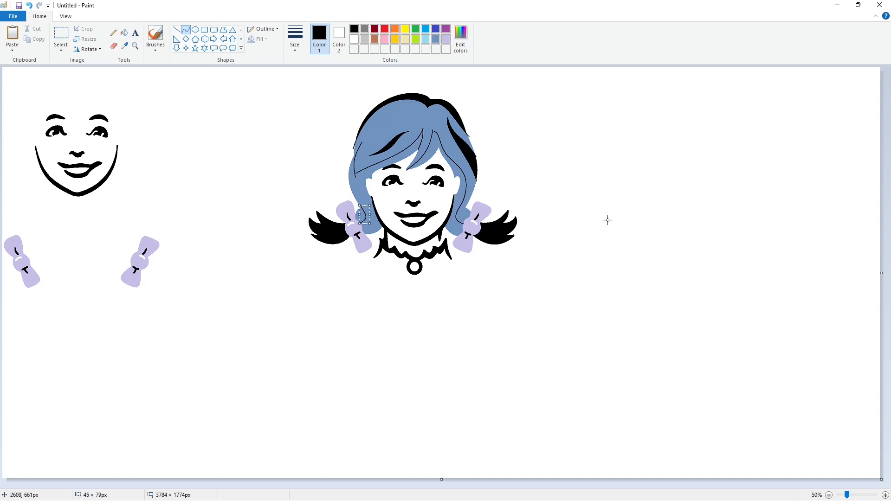
left_click(885, 495)
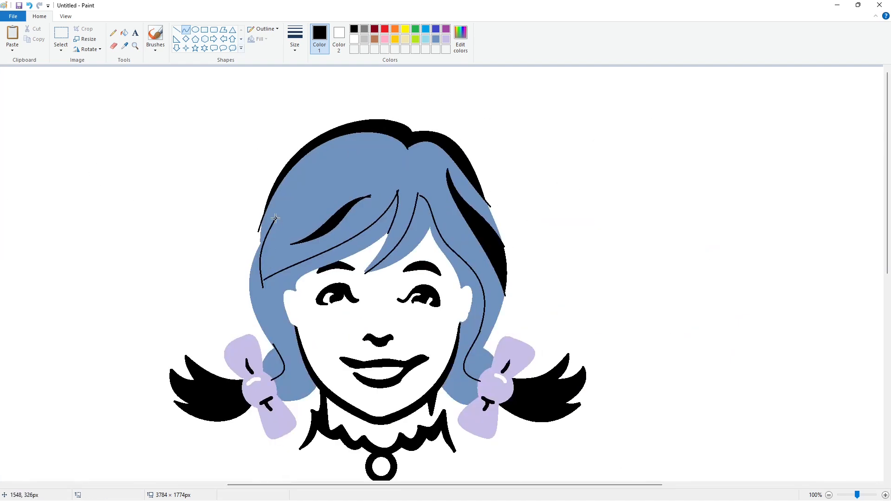
- Fill the hair areas along the fringe's lower edge and down both inner sides of the face with black
left_click(124, 32)
left_click(391, 221)
key("ctrl+z")
left_click(176, 29)
left_click(125, 32)
left_click(362, 241)
left_click(418, 234)
key("ctrl+z")
left_click(176, 30)
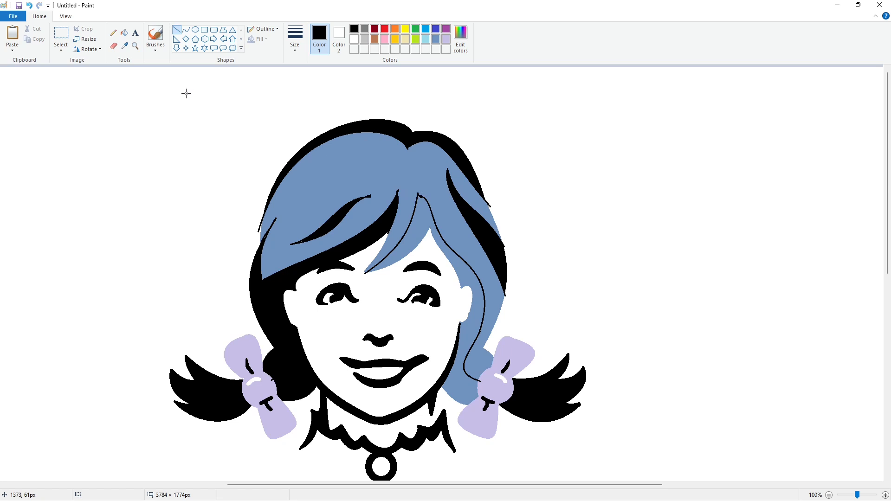
left_click(123, 33)
left_click(424, 213)
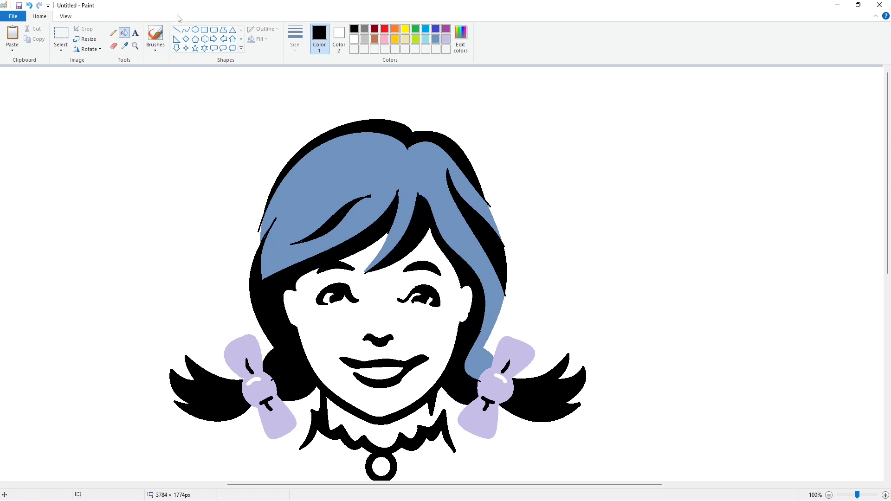
- Trim the stray black ends along the left and right outer edges of the hair with thick white lines
left_click(176, 30)
left_click(295, 39)
left_click(316, 120)
left_click(354, 39)
left_click_drag(263, 212, 258, 234)
left_click(295, 242)
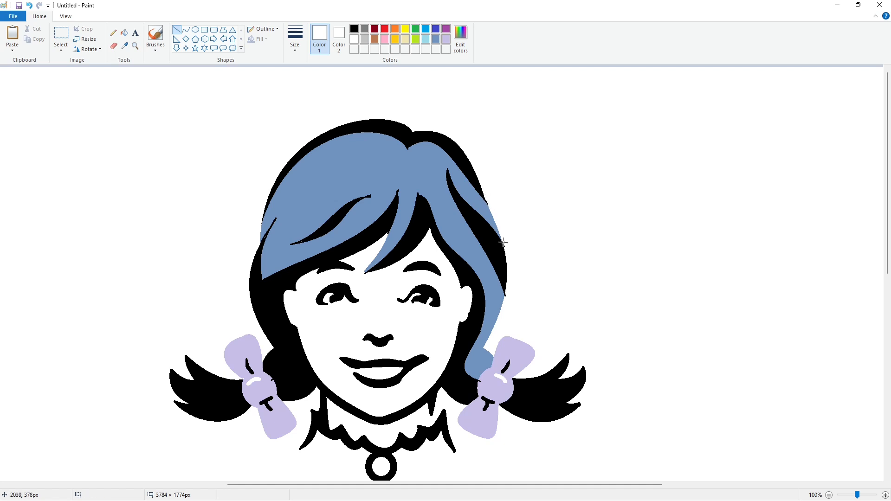
left_click(509, 288)
- Touch up the black strand tips in the fringe and at the parting with short blue-gray and white lines
left_click(437, 39)
left_click_drag(410, 190, 373, 195)
left_click(421, 175)
left_click(322, 241)
left_click(113, 32)
left_click(354, 28)
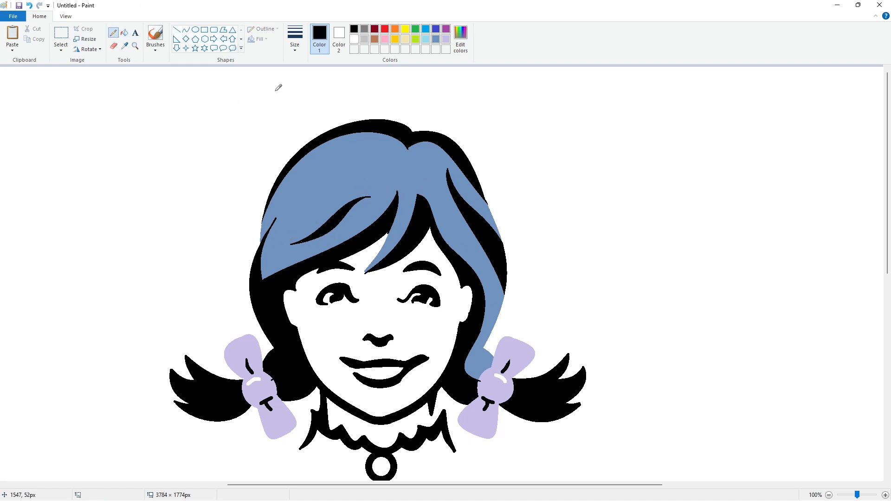
left_click(435, 41)
left_click(176, 29)
left_click_drag(412, 149, 406, 151)
left_click(474, 169)
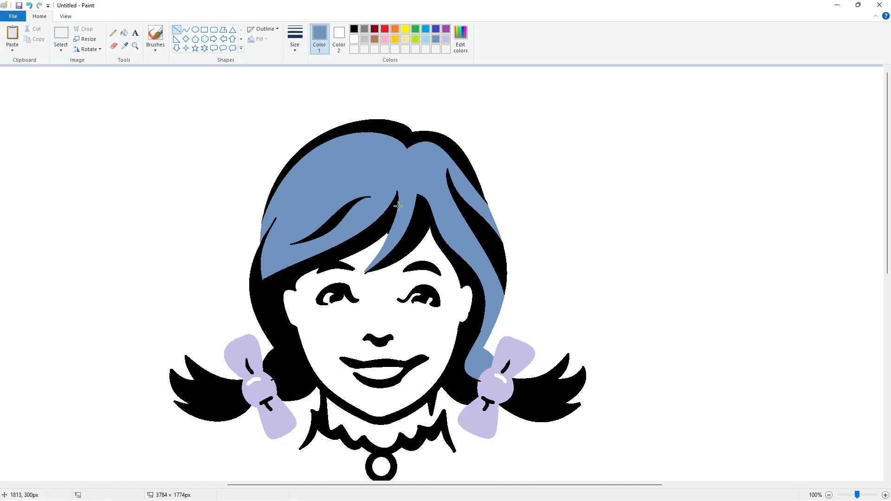
left_click(354, 39)
left_click_drag(354, 275, 357, 279)
left_click(387, 287)
- Copy the spare pair of lavender bows and paste it exactly over the bows on the head
left_click_drag(332, 485, 109, 483)
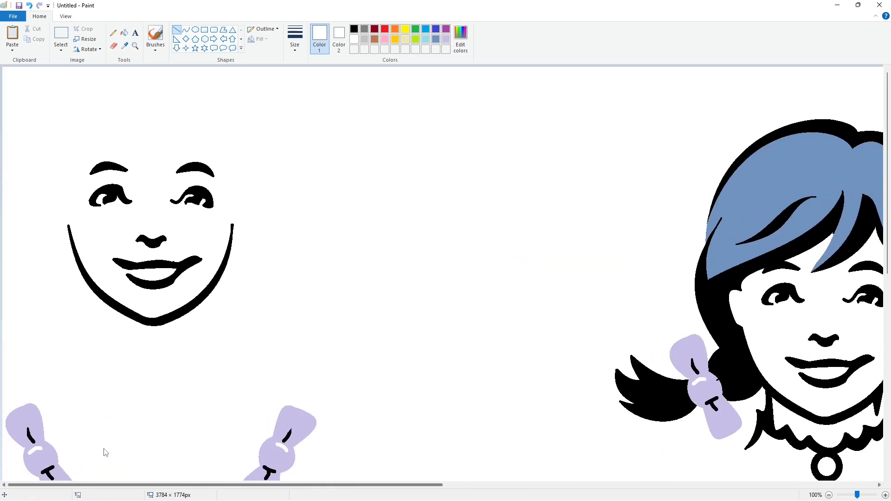
scroll(108, 452, "down", 3)
left_click(61, 33)
left_click_drag(339, 269, 3, 453)
left_click_drag(386, 485, 592, 485)
key("ctrl+v")
left_click_drag(139, 153, 374, 282)
key("Right")
key("Right")
key("Right")
key("Right")
key("Right")
key("Right")
key("Right")
key("Right")
key("Right")
key("Right")
key("Right")
key("Right")
key("Right")
key("Right")
key("Right")
key("Right")
key("Right")
left_click(682, 413)
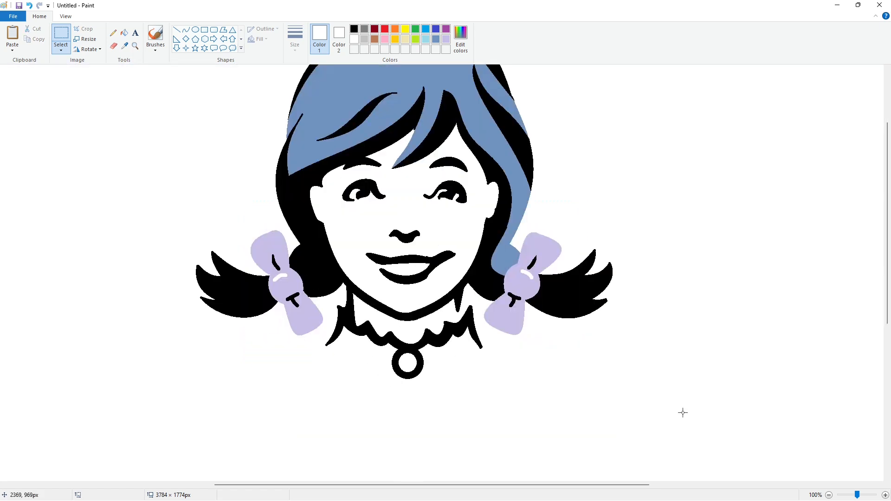
- Duplicate the whole head and place the copy in the empty canvas area to its right
left_click(829, 495)
left_click(59, 30)
mouse_move(631, 346)
left_mouse_down()
mouse_move(168, 68)
mouse_move(696, 88)
mouse_move(761, 77)
left_mouse_up()
key("ctrl+c")
key("ctrl+v")
left_click(747, 358)
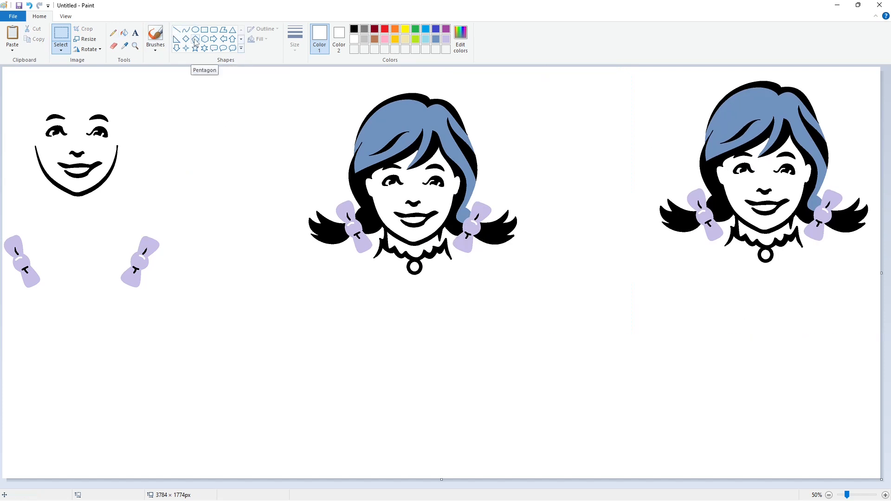
- Fill the middle head's connected black hair shading, face outline and collar with dark red
left_click(186, 31)
left_click(374, 30)
left_click(125, 33)
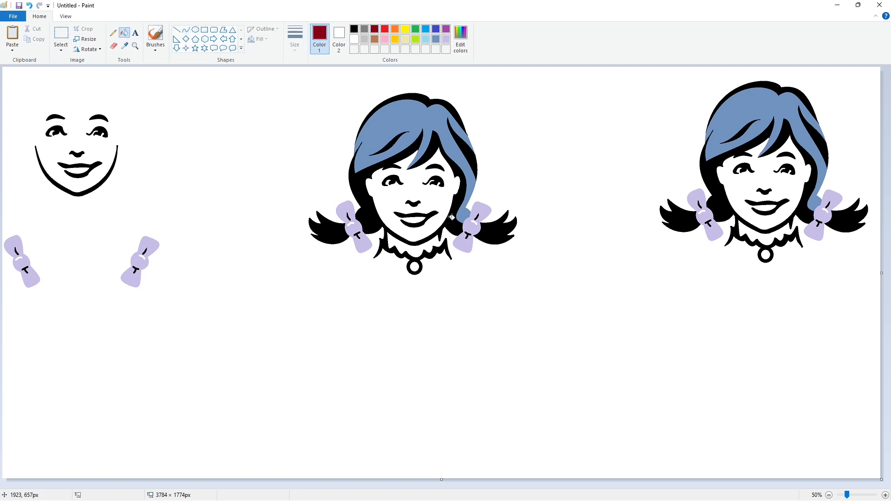
left_click(451, 217)
- Draw four short thick black curves below the middle head's collar, two on each side of the round pendant
left_click(186, 30)
left_click(354, 29)
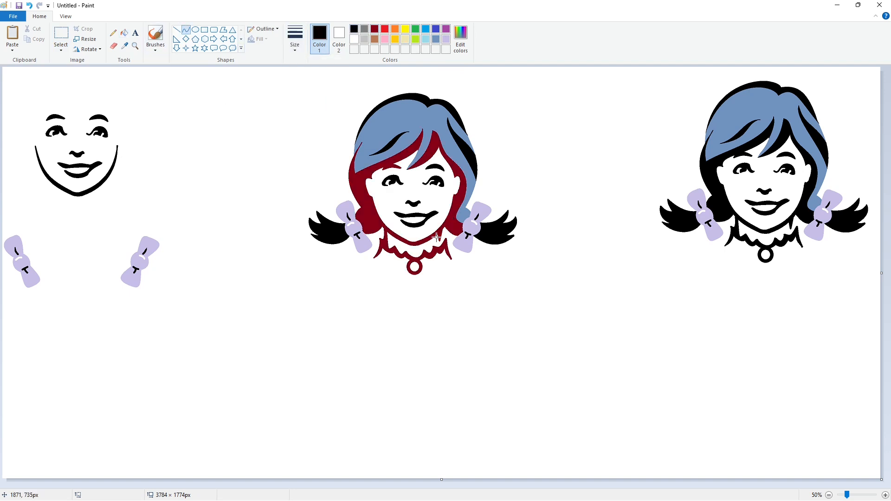
left_click_drag(442, 259, 440, 253)
left_click(510, 266)
left_click_drag(433, 267, 430, 262)
left_click(516, 283)
left_click(295, 41)
left_click(306, 89)
left_click_drag(400, 256, 395, 266)
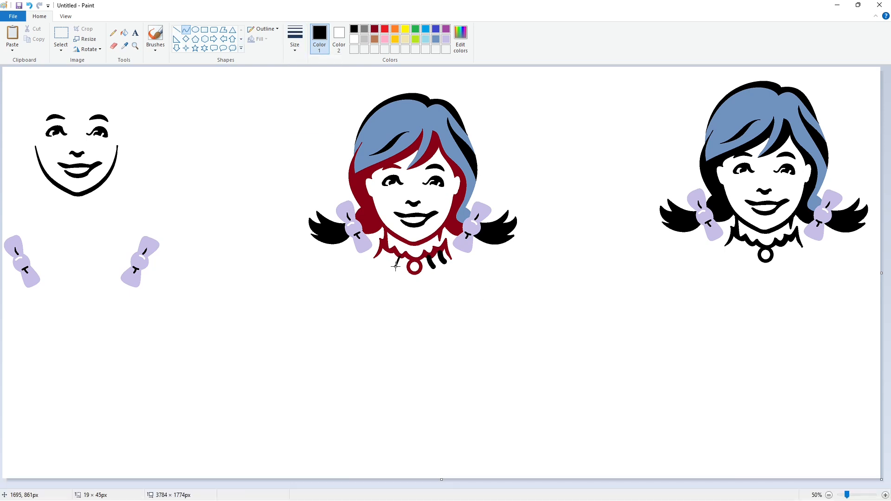
left_click(527, 305)
left_click(295, 42)
left_click(313, 119)
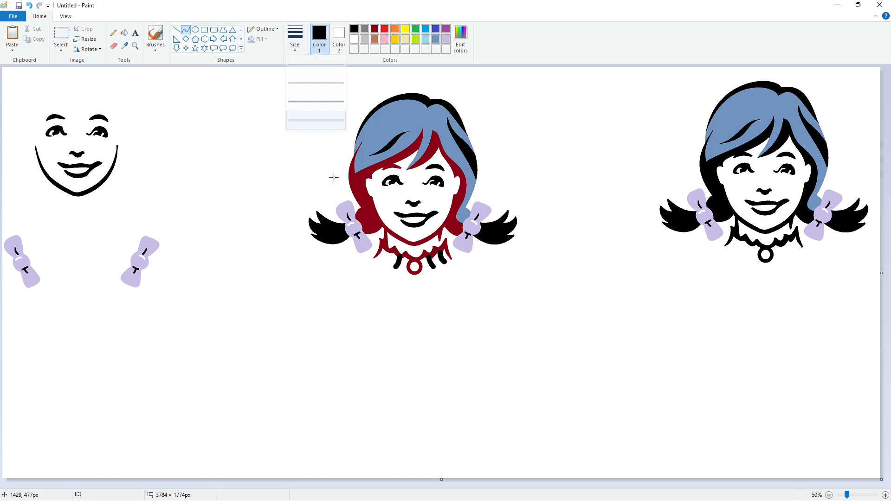
left_click_drag(388, 252, 384, 262)
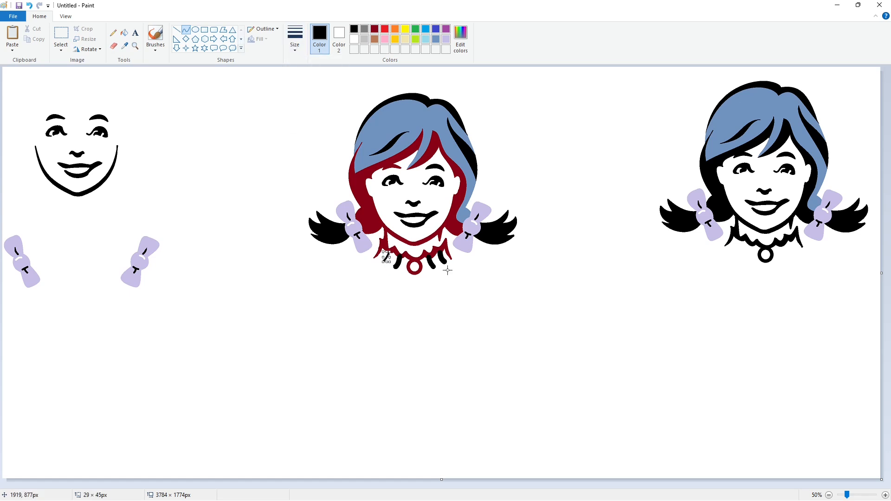
- Fill the four short curves below the collar with purple
left_click(124, 33)
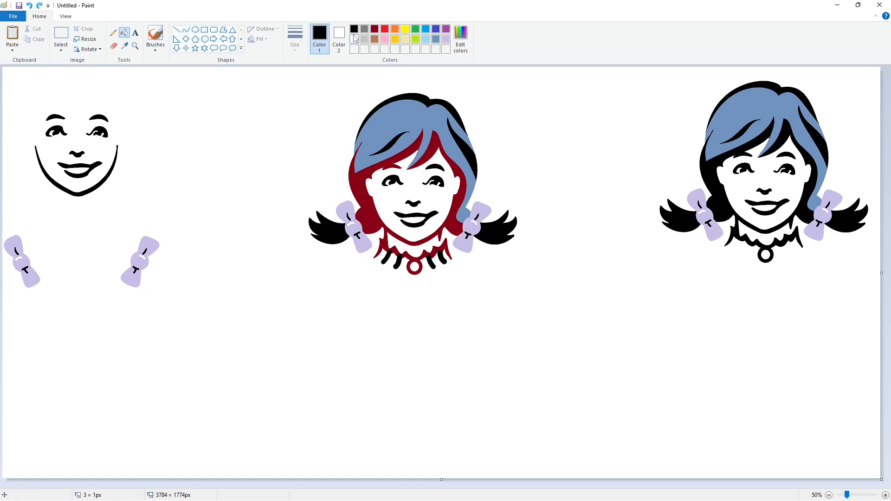
left_click(445, 31)
left_click(385, 258)
left_click(398, 261)
left_click(431, 261)
left_click(444, 256)
- Copy the duplicate head at the right and paste it exactly over the dark red middle head
left_click(61, 37)
left_click_drag(616, 71, 878, 318)
key("ctrl+c")
left_click(820, 376)
left_click(886, 496)
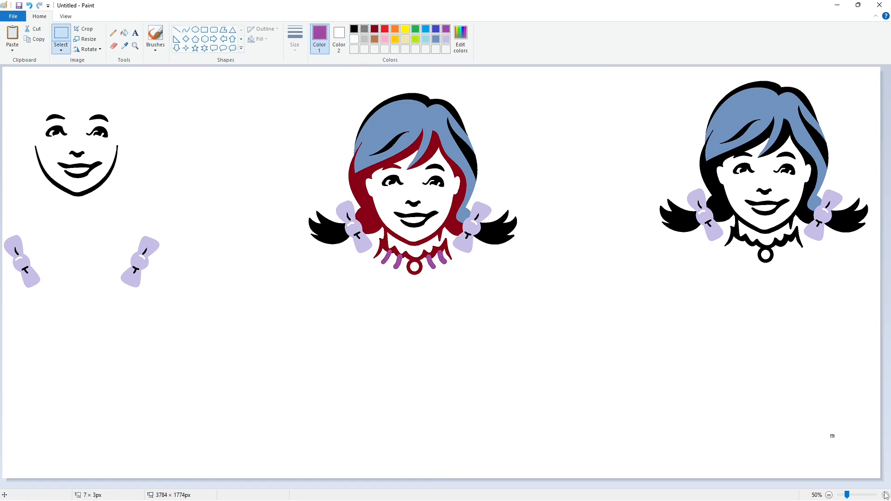
left_click_drag(419, 485, 620, 455)
scroll(557, 417, "down", 3)
key("ctrl+v")
left_click_drag(319, 322, 436, 253)
key("Right")
key("Right")
key("Right")
key("Right")
key("Right")
key("Right")
key("Right")
key("Right")
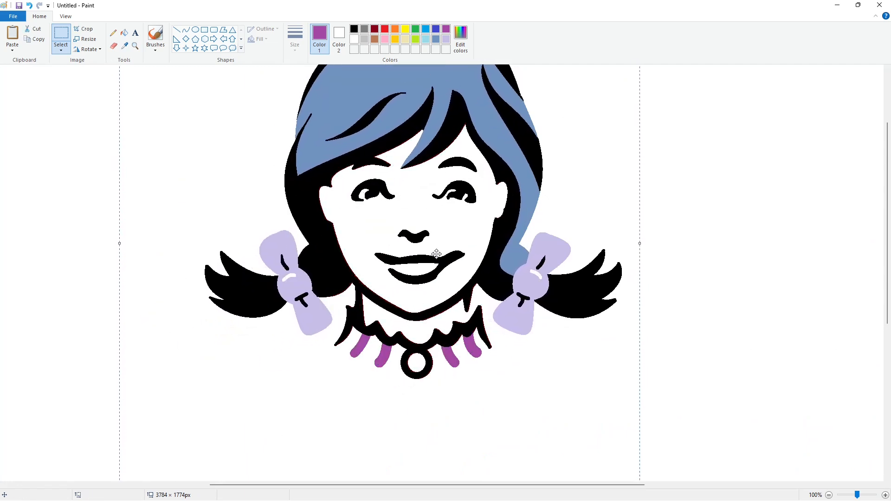
left_click(708, 364)
- Outline a small curved lock beside the middle head's left bow and fill it with blue-gray
left_click(829, 496)
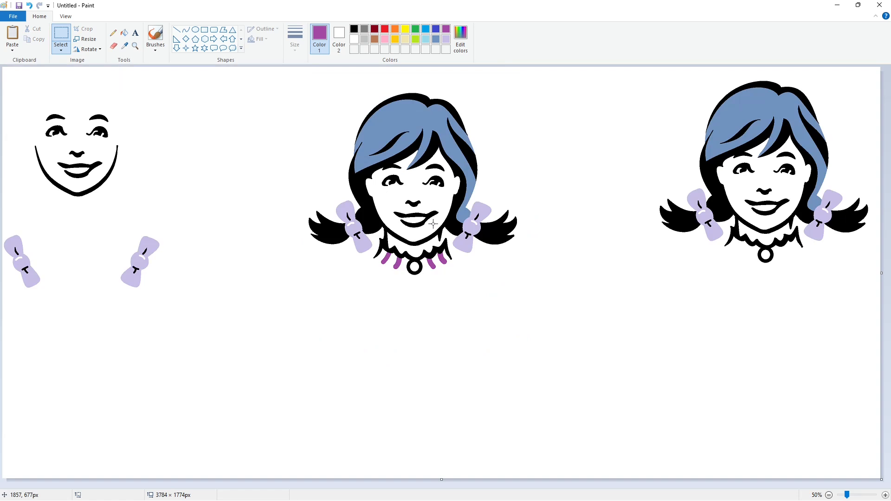
left_click(436, 39)
left_click(186, 29)
left_click(295, 42)
left_click(310, 101)
left_click(296, 41)
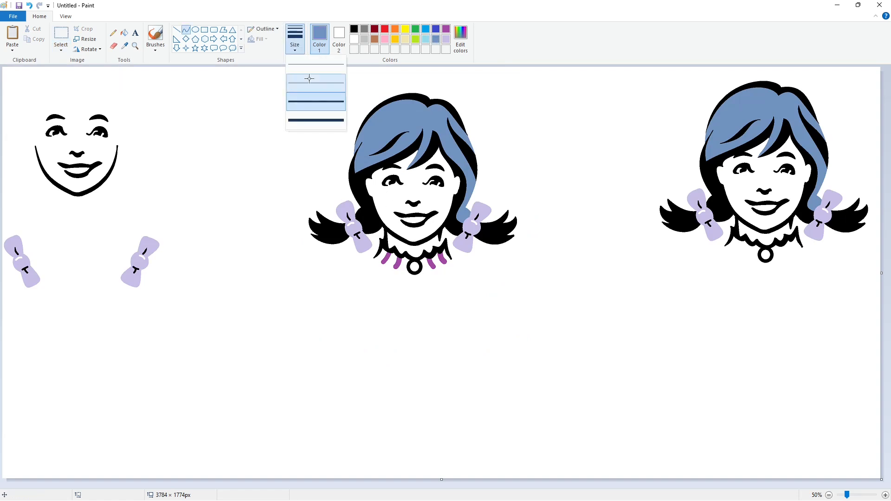
left_click(312, 86)
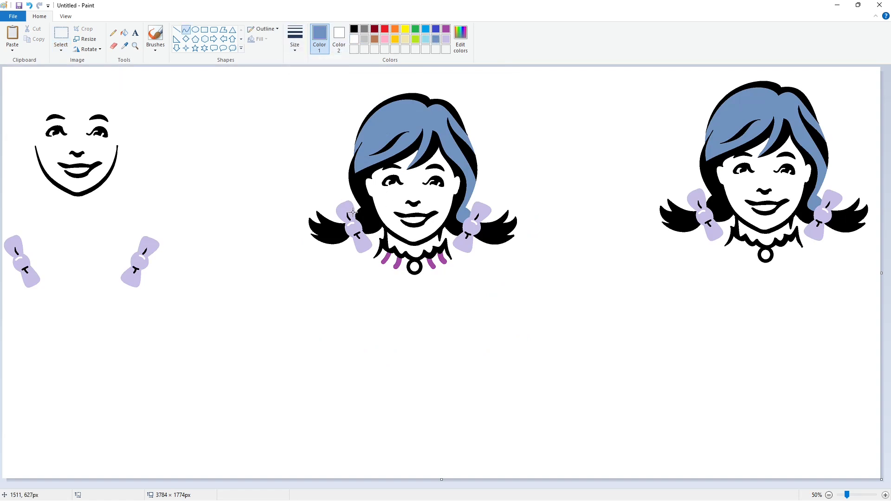
left_click(124, 32)
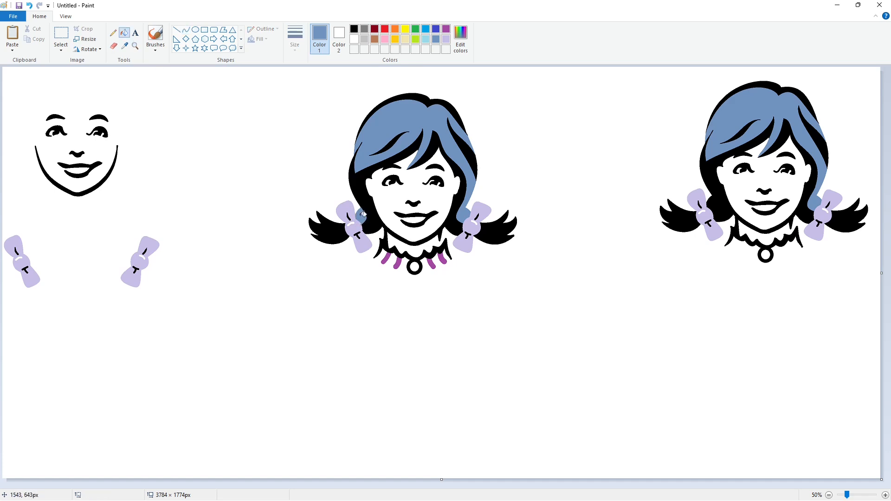
left_click(360, 216)
- Clean up the edges around the left bow and the new lock with short white and lavender lines
left_click(886, 495)
left_click_drag(344, 485, 548, 485)
scroll(495, 368, "down", 2)
left_click(177, 30)
left_click(354, 39)
left_click_drag(317, 244, 312, 240)
left_click(446, 39)
left_click_drag(319, 279, 318, 281)
left_click(318, 281)
left_click(340, 271)
left_click(358, 275)
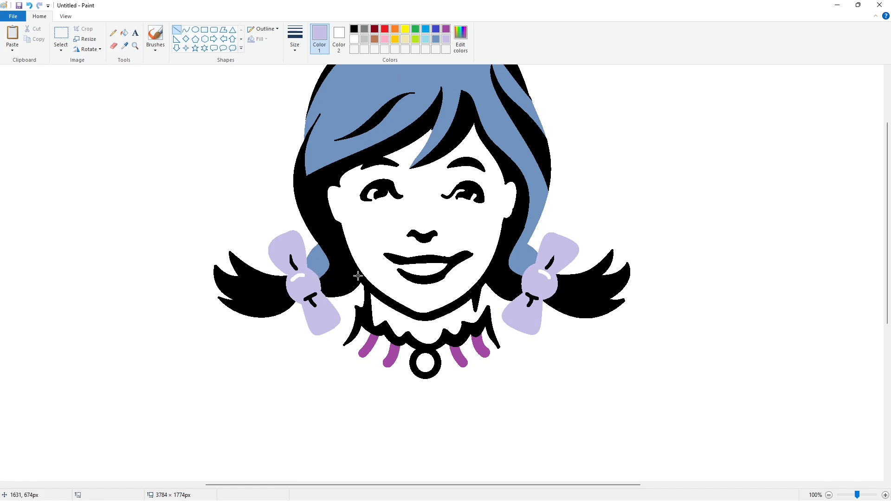
- Fill both black pigtails of the middle head with purple
left_click(829, 495)
left_click(186, 29)
left_click(446, 29)
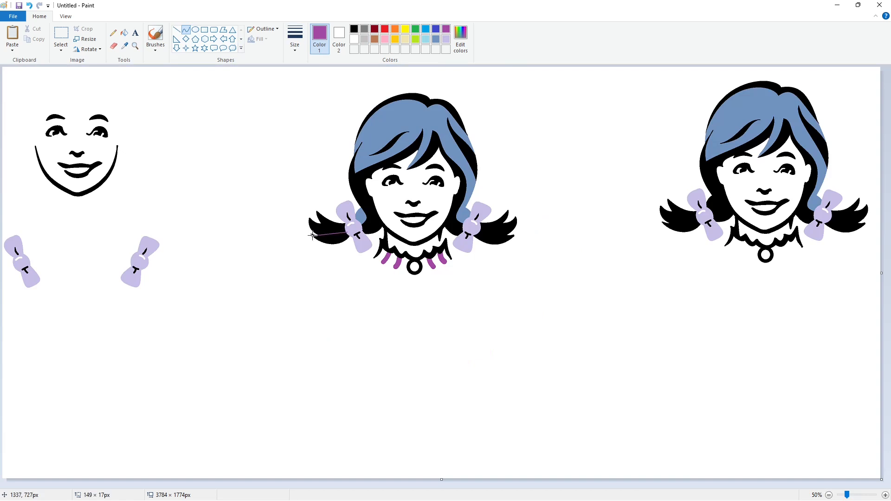
left_click(124, 33)
left_click(325, 230)
left_click(499, 231)
- Draw a black curve along the lower part of each pigtail and fill the area beneath with black
left_click(187, 30)
left_click(354, 29)
mouse_move(346, 229)
left_mouse_down()
mouse_move(310, 235)
mouse_move(327, 242)
left_mouse_up()
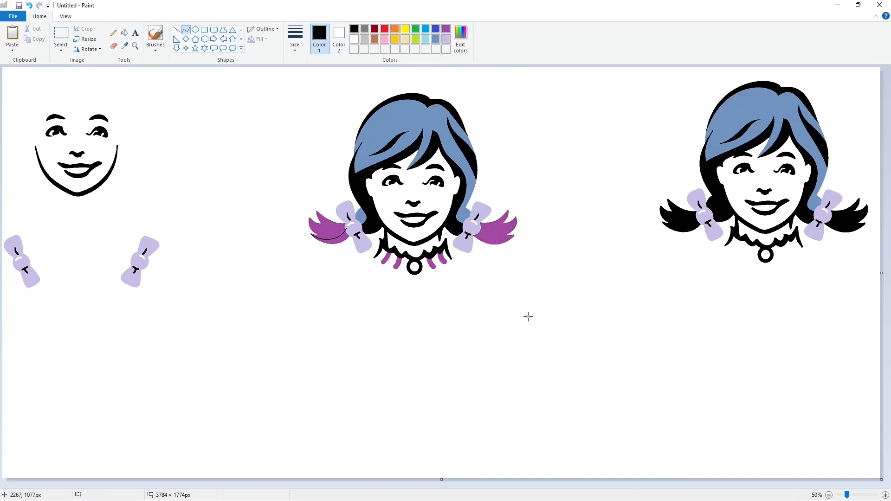
mouse_move(503, 235)
left_mouse_down()
mouse_move(515, 236)
mouse_move(499, 241)
left_mouse_up()
left_click(569, 264)
left_click(885, 496)
mouse_move(638, 485)
left_mouse_down()
mouse_move(441, 484)
mouse_move(605, 484)
left_mouse_up()
scroll(603, 446, "up", 3)
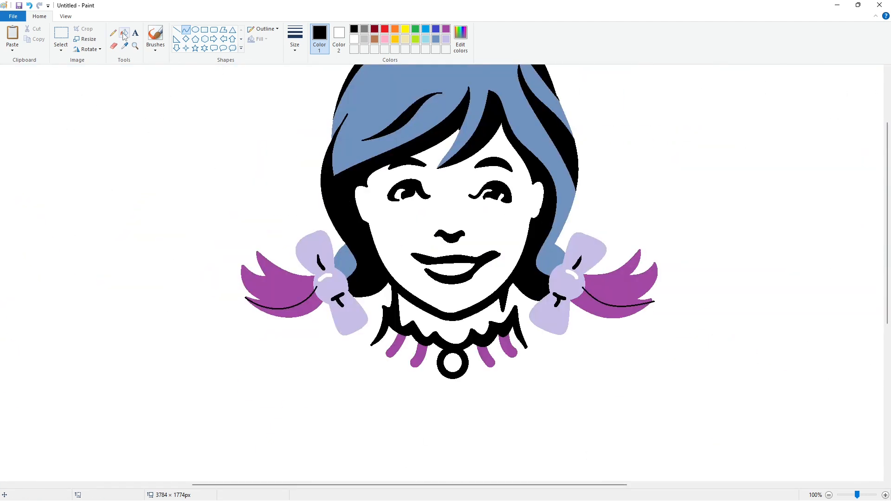
left_click(124, 33)
left_click(298, 312)
left_click(595, 306)
- Trim the black ends at the pigtail tips with white lines
left_click(177, 29)
left_click(355, 39)
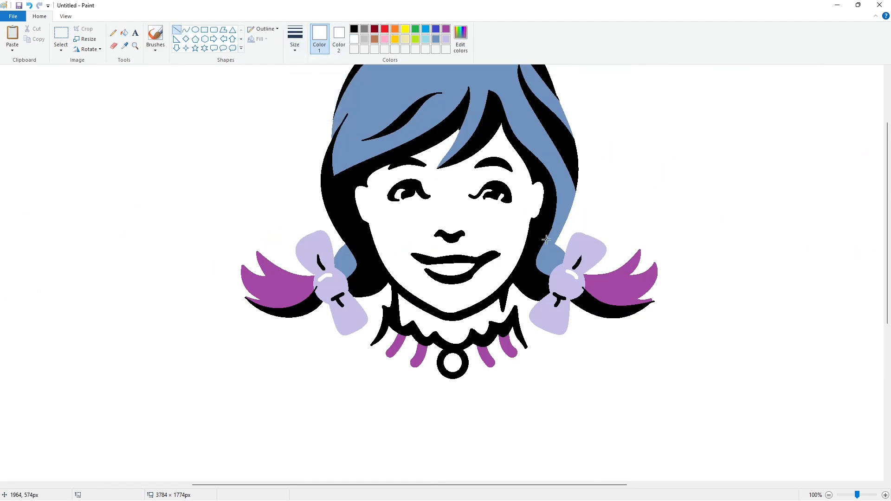
left_click_drag(649, 307, 661, 291)
left_click(701, 291)
- Copy the spare lavender bows again and paste them over the bows between the purple pigtails
left_click_drag(473, 484, 289, 484)
left_click(61, 35)
left_click_drag(333, 281, 1, 420)
key("ctrl+c")
left_click_drag(342, 485, 569, 484)
key("ctrl+v")
left_click_drag(146, 114, 350, 260)
left_click(634, 309)
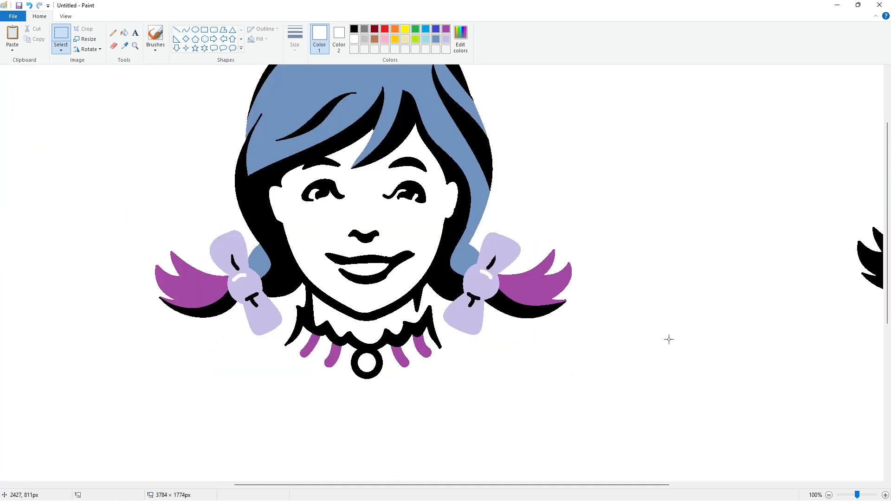
- Copy the middle head with the purple pigtails and paste a duplicate in the empty area below and between the two heads
left_click(829, 496)
left_click_drag(551, 351, 208, 73)
key("ctrl+v")
key("ctrl+z")
left_click_drag(551, 330, 213, 70)
key("ctrl+c")
key("ctrl+v")
left_click_drag(179, 161, 605, 350)
left_click(370, 317)
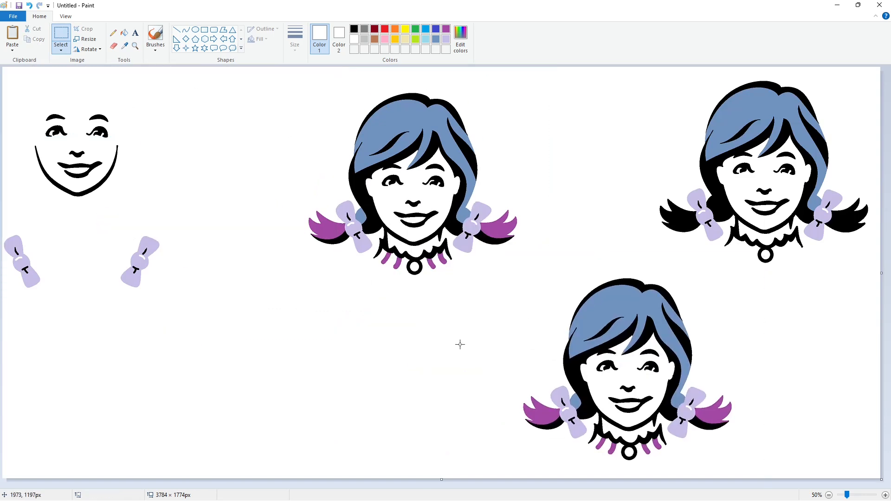
- Close the gap at the neck of the upper middle head with a purple line and fill the neck with purple
left_click(872, 496)
scroll(587, 457, "right", 2)
left_click(446, 28)
left_click(176, 30)
left_click(295, 40)
left_click(306, 77)
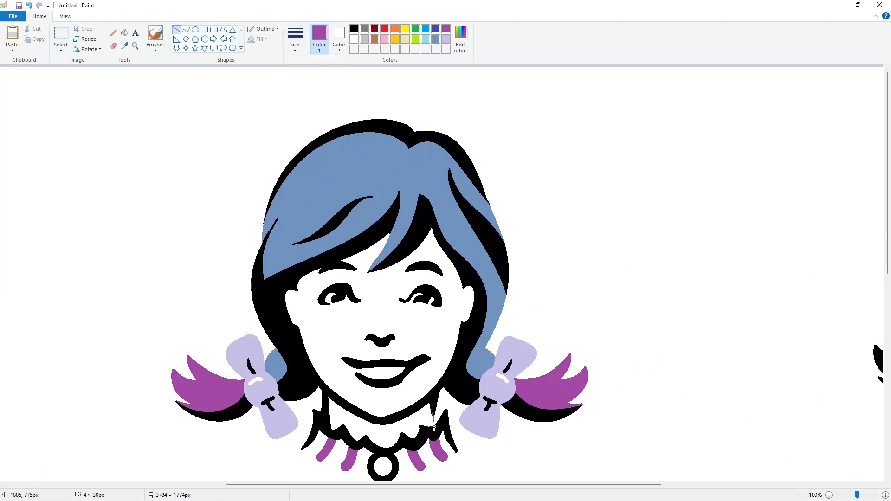
left_click(124, 33)
left_click(390, 426)
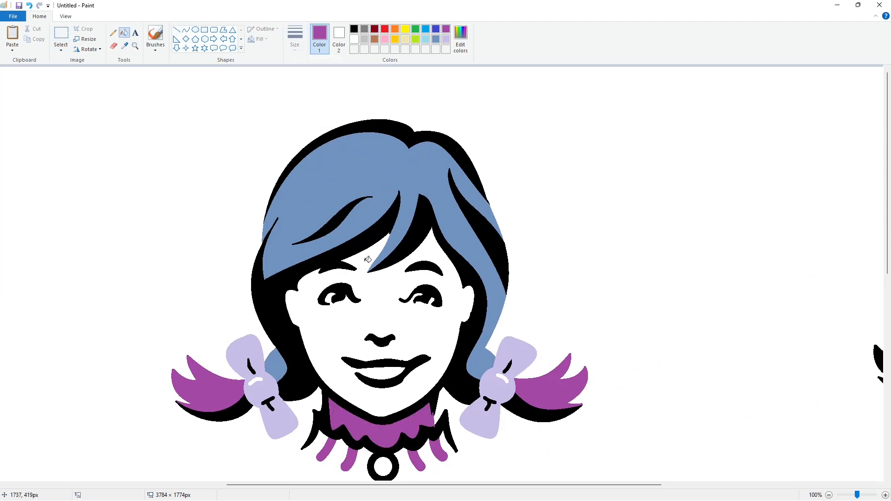
- Draw purple curves under both eyes to close them off and fill the face with purple
left_click(186, 29)
left_click_drag(329, 305, 352, 301)
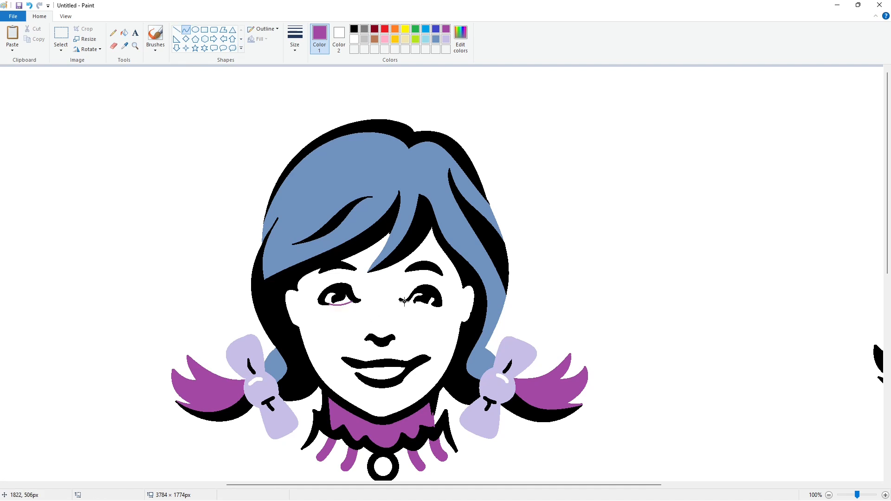
left_click_drag(432, 305, 407, 304)
left_click(177, 30)
left_click(124, 32)
left_click(330, 342)
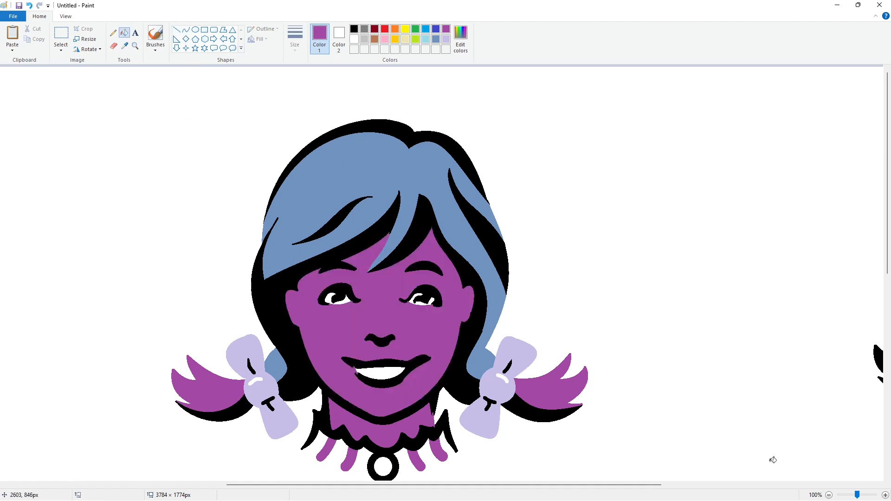
- Paste the copied head linework over the purple-faced head and nudge it into alignment
left_click(829, 495)
left_click(61, 34)
left_click(885, 495)
left_click_drag(417, 485, 607, 485)
key("ctrl+v")
left_click_drag(499, 404, 529, 409)
key("Right")
key("Right")
key("Right")
key("Right")
key("Right")
key("Right")
key("Right")
key("Right")
key("Right")
key("Right")
key("Right")
key("Right")
key("Right")
key("Right")
left_click(751, 414)
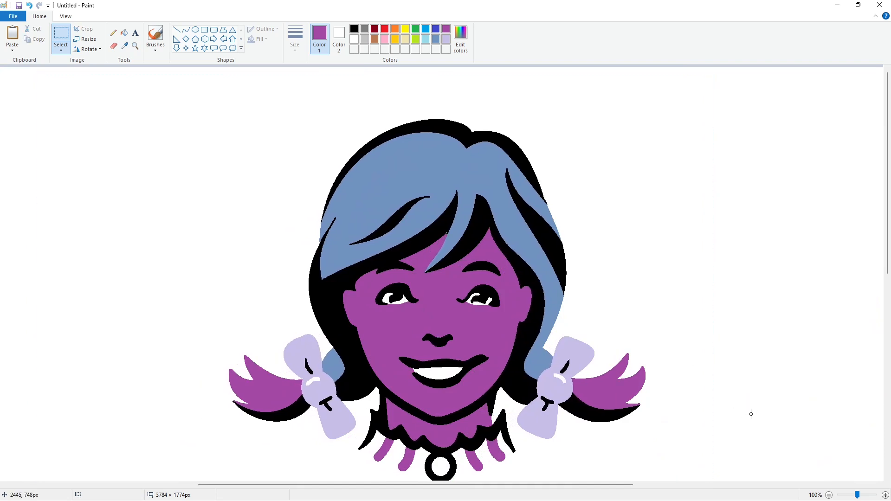
- Draw small black freckles on both cheeks of the purple face with the Pencil tool
left_click(829, 495)
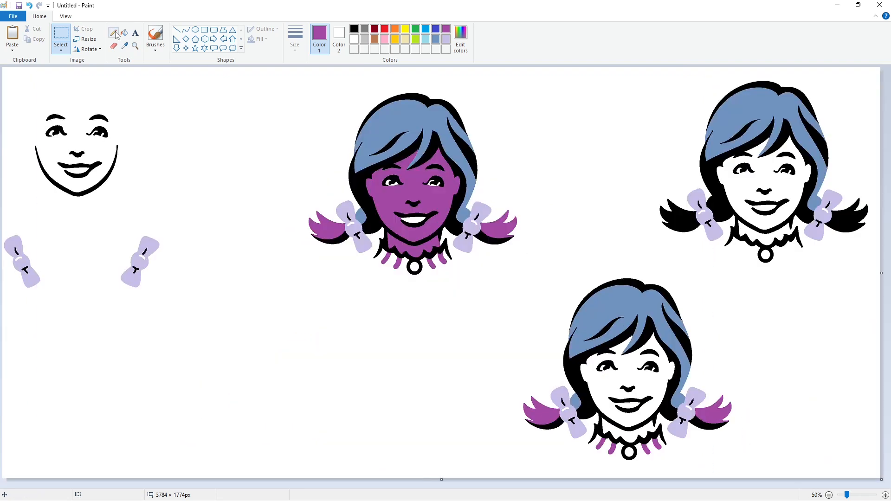
left_click(114, 33)
left_click(295, 39)
left_click(315, 116)
left_click(355, 30)
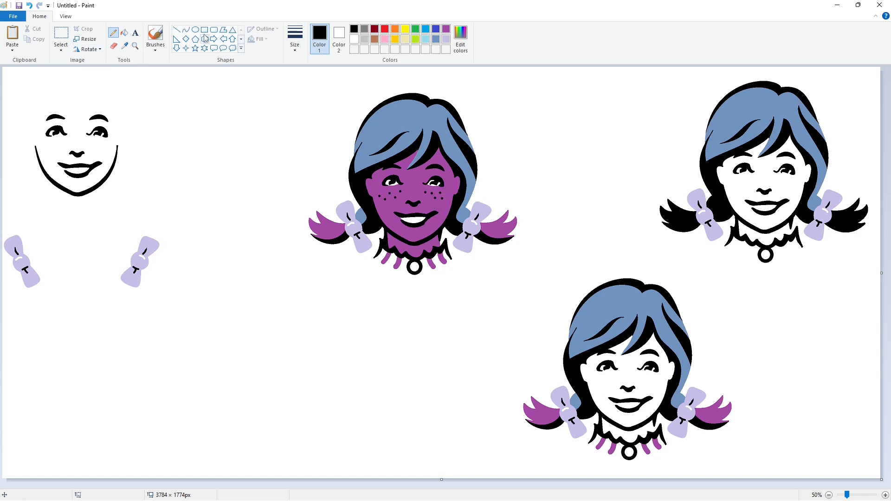
- Draw a brown circle about 750 px wide around the purple-faced head and adjust its edges to fit
left_click(195, 31)
left_click(374, 39)
left_click_drag(332, 119, 492, 282)
left_click_drag(411, 119, 411, 103)
left_click_drag(492, 192, 499, 192)
left_click_drag(331, 193, 325, 200)
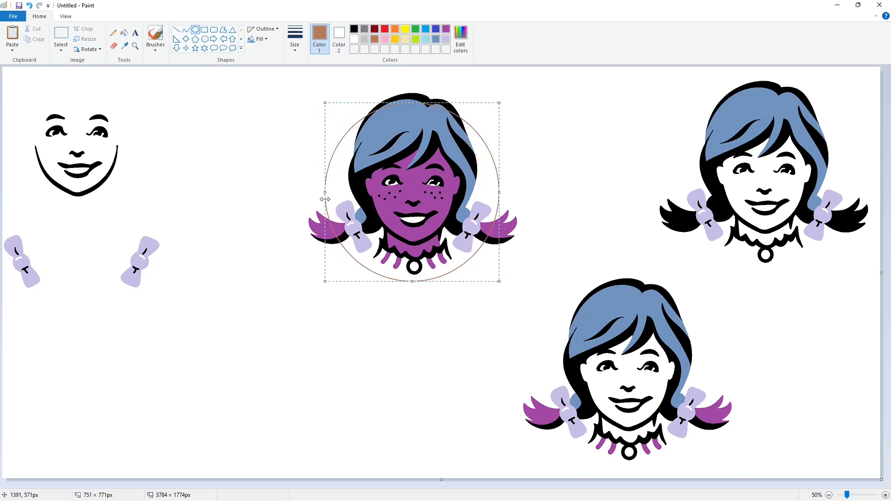
left_click_drag(412, 103, 412, 106)
left_click_drag(500, 194, 500, 194)
- Nudge the brown circle left and thicken its outline into a wide ring
key("Left")
key("Left")
key("Left")
key("Left")
key("ctrl+KP_Add")
key("ctrl+KP_Add")
key("ctrl+KP_Add")
key("ctrl+KP_Add")
key("ctrl+KP_Add")
key("ctrl+KP_Add")
key("ctrl+KP_Add")
key("ctrl+KP_Add")
key("ctrl+KP_Add")
key("ctrl+KP_Add")
key("ctrl+KP_Add")
key("ctrl+KP_Add")
key("ctrl+KP_Add")
key("ctrl+KP_Add")
key("ctrl+KP_Add")
key("ctrl+KP_Add")
key("ctrl+KP_Add")
key("ctrl+KP_Add")
key("ctrl+KP_Add")
key("ctrl+KP_Add")
left_click(61, 34)
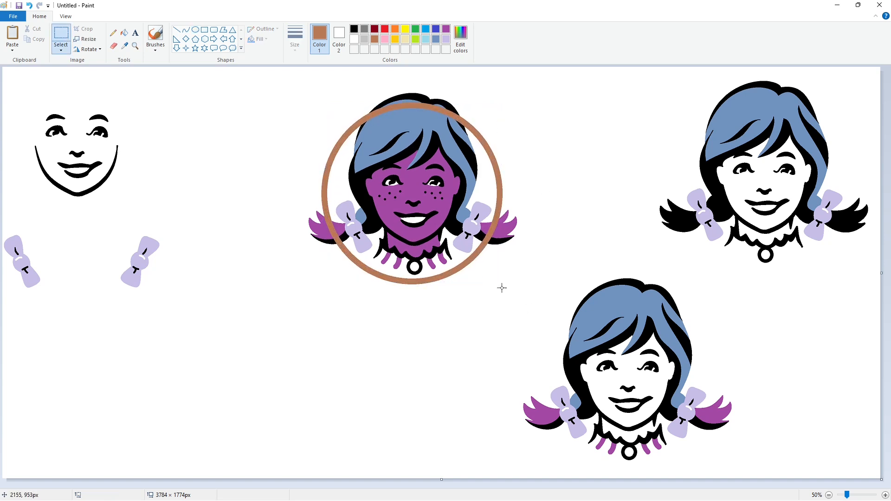
- Copy the spare lower head and paste it over the head in the brown ring, nudging it into alignment
left_click_drag(488, 265, 785, 478)
left_click(809, 464)
left_click(867, 495)
mouse_move(386, 485)
left_mouse_down()
mouse_move(553, 469)
mouse_move(582, 437)
left_mouse_up()
key("ctrl+v")
left_click_drag(321, 283, 456, 307)
key("Right")
key("Right")
key("Right")
key("Right")
key("Right")
key("Right")
key("Right")
key("Right")
key("Right")
key("Right")
key("Right")
key("Right")
key("Right")
key("Right")
key("Right")
key("Right")
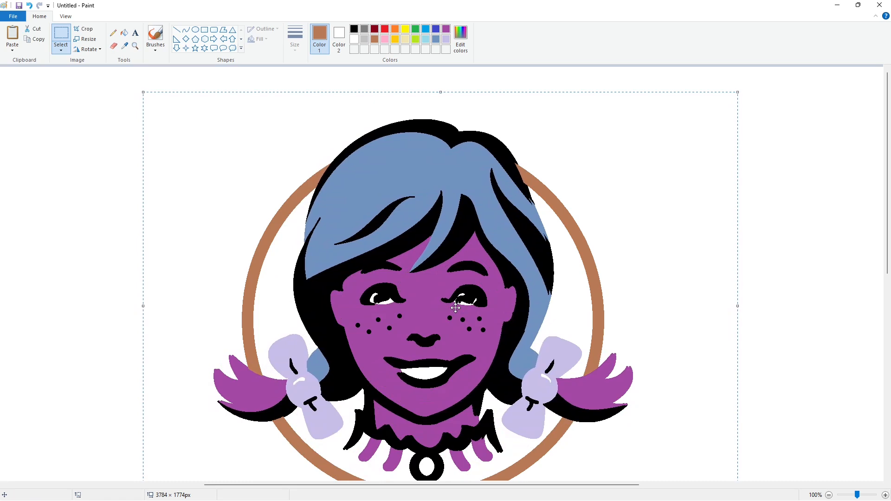
key("Right")
key("Right")
key("Right")
key("Right")
key("Right")
left_click(772, 330)
- Fill the blue-gray main hair area of the ringed head with bright red
scroll(772, 339, "down", 2)
scroll(772, 338, "up", 2)
scroll(771, 339, "down", 2)
left_click(384, 29)
left_click(124, 33)
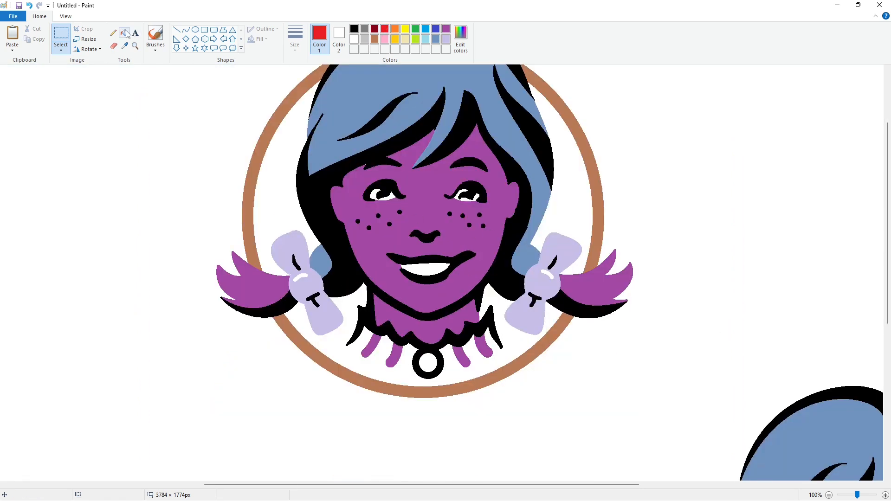
scroll(398, 175, "up", 2)
left_click(397, 175)
- Define a custom darker red and try filling the black hair shading and the connected outlines with it
left_click(461, 39)
left_click(540, 253)
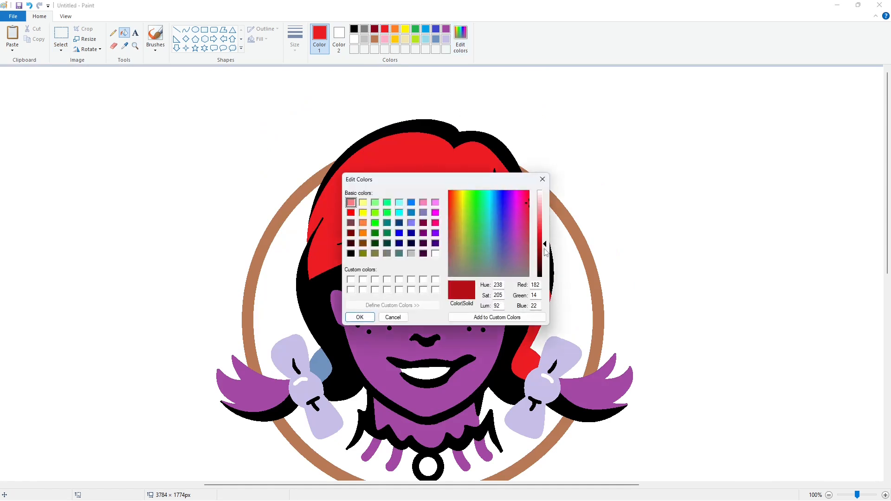
left_click(360, 316)
left_click(320, 297)
left_click(398, 205)
left_click(527, 239)
scroll(566, 299, "down", 2)
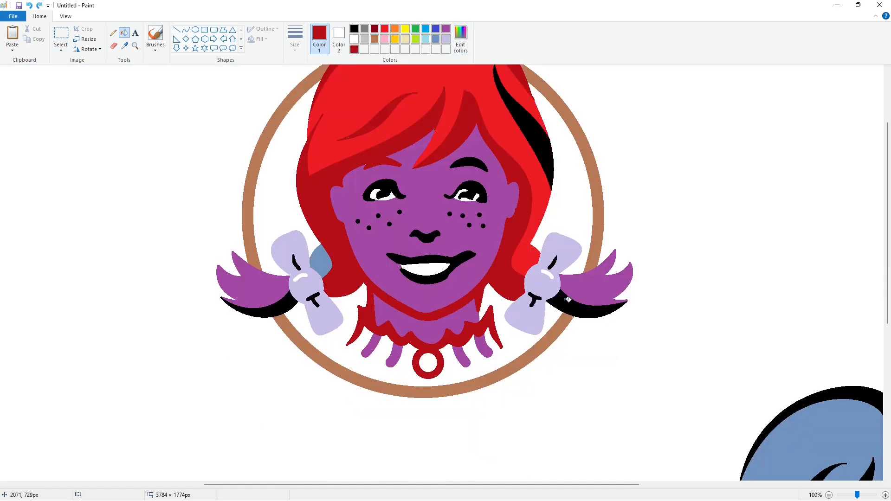
- Undo the dark red fills on the ringed head
key("ctrl+z")
key("ctrl+z")
key("ctrl+z")
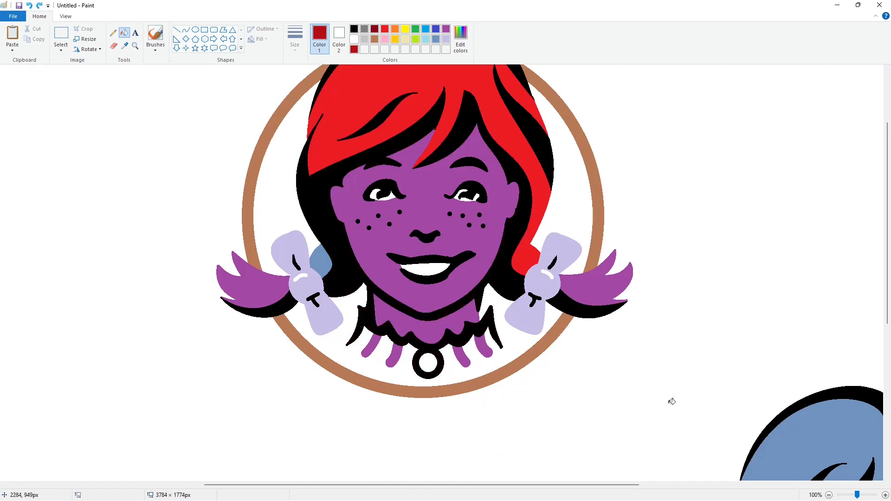
- Fill the black jaw outline of the spare face sketch with gray
scroll(696, 413, "down", 2)
left_click_drag(567, 485, 766, 485)
scroll(680, 462, "up", 2)
left_click_drag(673, 486, 276, 486)
left_click(364, 29)
left_click(153, 219)
- Copy the spare face with the gray jawline and paste it over the ringed head's face, nudging it into alignment
left_click(61, 35)
left_click_drag(56, 112, 283, 250)
scroll(594, 446, "right", 10)
key("ctrl+c")
key("ctrl+v")
left_click_drag(130, 158, 348, 302)
key("Right")
key("Right")
key("Right")
key("Right")
key("Right")
key("Right")
key("Right")
key("Right")
key("Right")
key("Right")
key("Right")
key("Right")
left_click(546, 329)
- Separate the right end of the jawline from the hair below the ear with a short purple line about 11 × 37 px
left_click(446, 29)
left_click(177, 29)
left_click(295, 37)
left_click(317, 112)
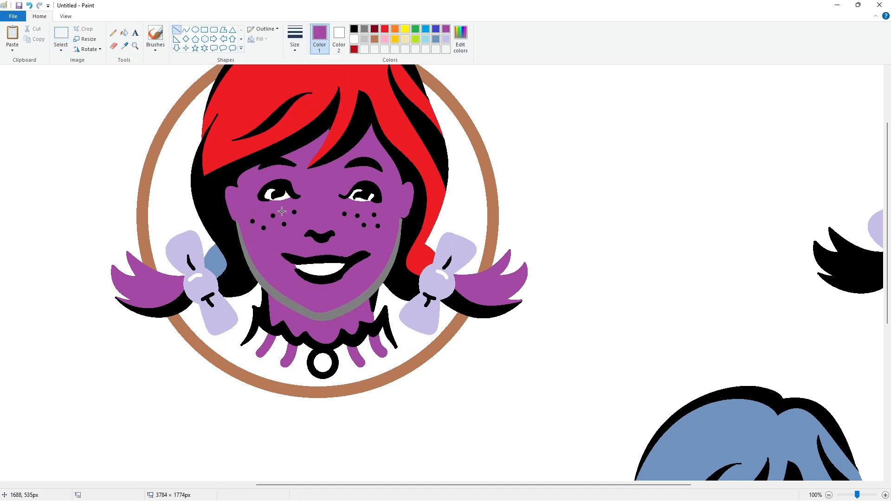
scroll(424, 253, "up", 3)
left_click_drag(401, 314, 398, 331)
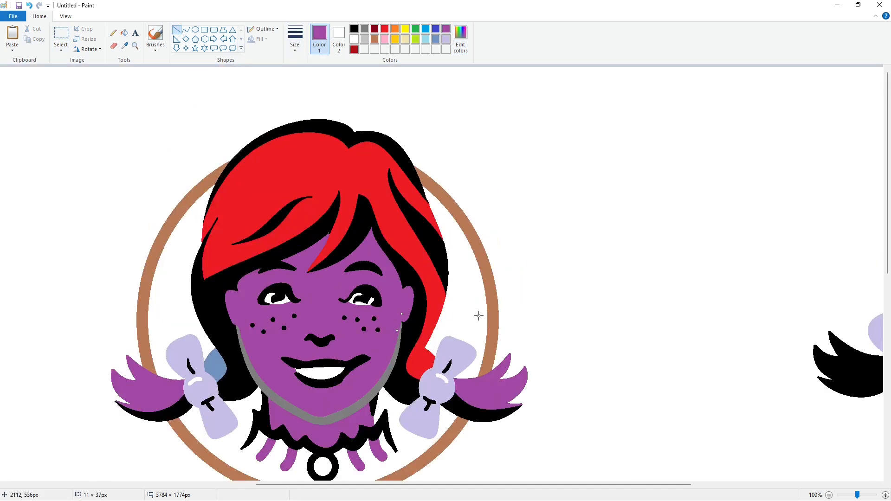
left_click(406, 316)
- Fill the ringed head's black hair shading, pigtail undersides, hair strands and outer hair outline with the custom dark red
left_click(354, 49)
left_click(124, 33)
left_click(321, 227)
left_click(367, 225)
left_click(467, 415)
left_click(179, 409)
left_click(423, 236)
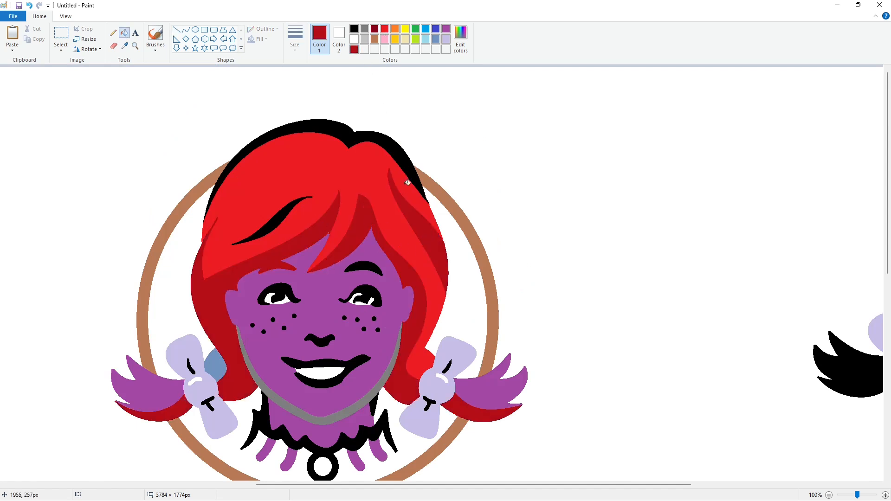
left_click(420, 197)
left_click(301, 202)
- Fill both pigtails, the blue hair curl beside the left bow and the freckles with red
left_click(385, 29)
left_click(163, 385)
left_click(218, 367)
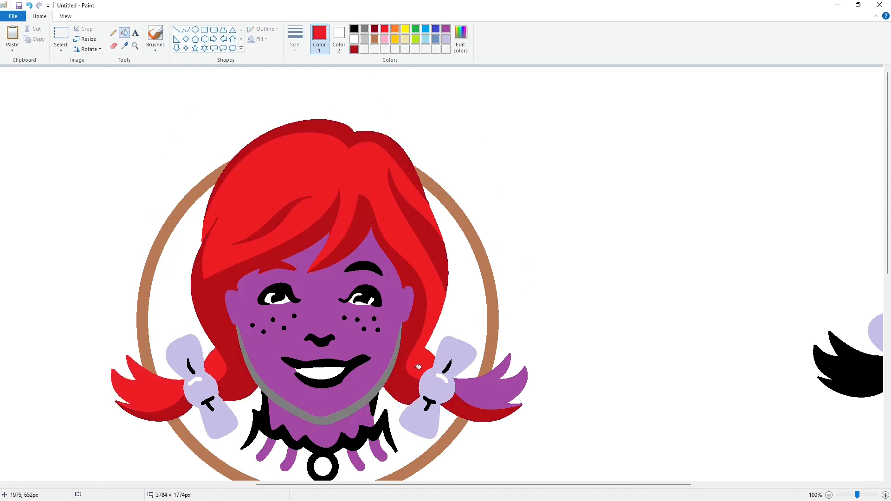
left_click(469, 388)
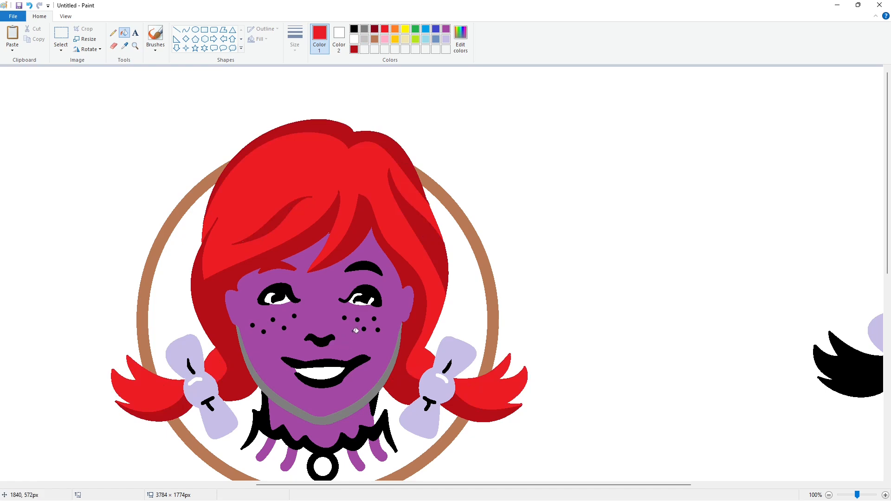
left_click(254, 326)
- Copy the spare face's left eyebrow, try pasting it over the ringed head's left eyebrow, and undo the paste
left_click_drag(440, 485, 190, 472)
left_click(61, 34)
left_click_drag(62, 145, 156, 178)
left_click_drag(228, 485, 435, 486)
left_click_drag(60, 87, 334, 250)
key("ctrl+z")
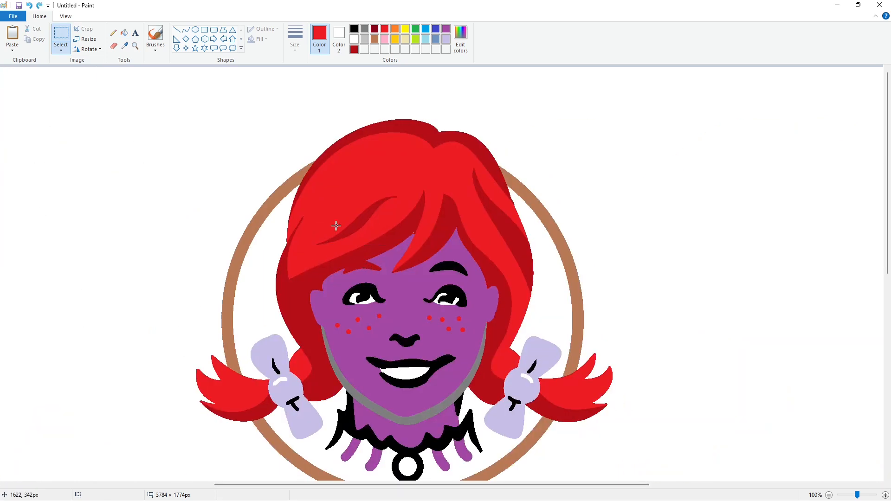
- Fill the ringed head's gray jawline with black
left_click(354, 29)
left_click(124, 33)
left_click(358, 396)
- Define a pale beige custom color (red 239, green 228, blue 220) and fill the face and neck with it
left_click(460, 37)
left_click(460, 219)
left_click(453, 244)
left_click(364, 315)
left_click(390, 306)
left_click(406, 425)
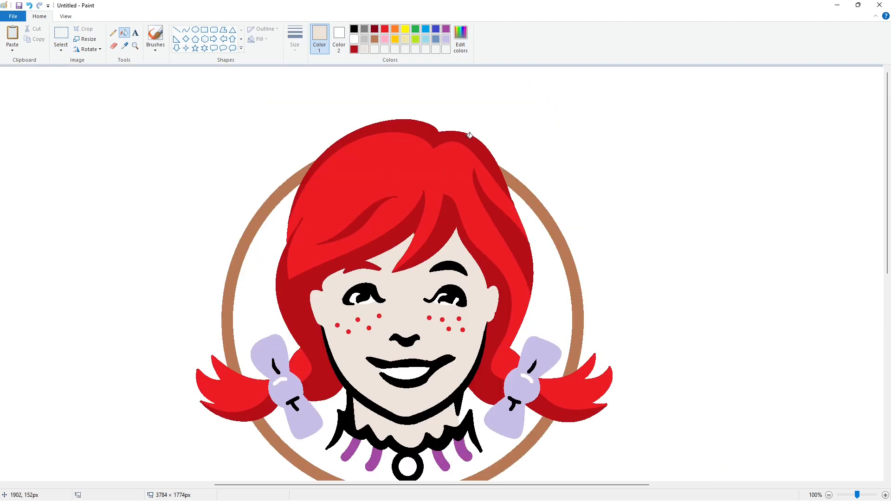
- Fill all the freckles on both cheeks with the custom dark red
left_click(461, 37)
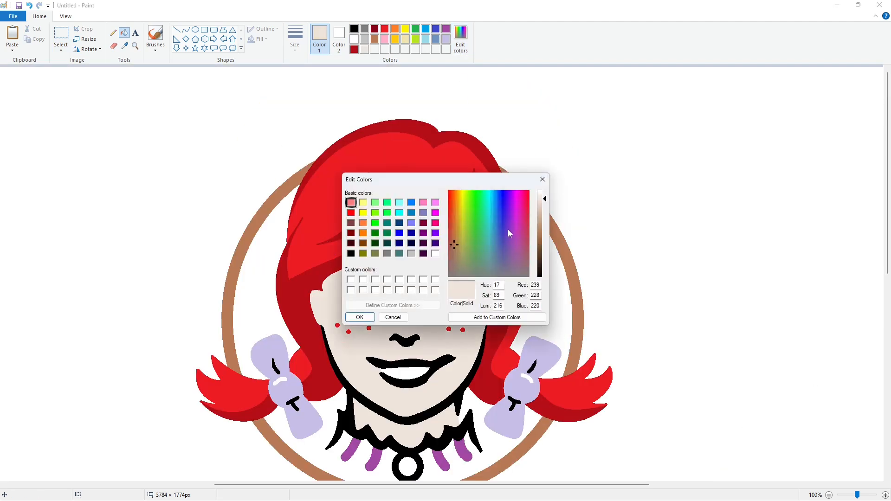
key("Return")
left_click(354, 49)
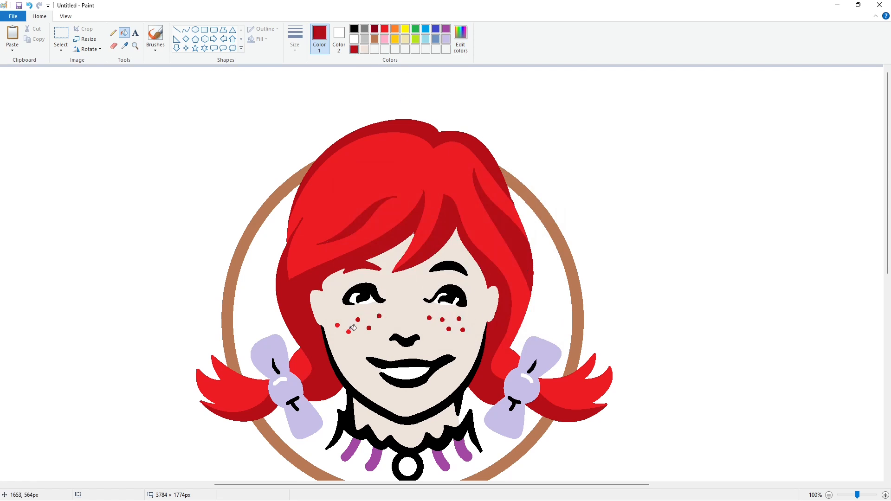
- Paste the copied black eyebrow over the ringed head's red left eyebrow and touch it up with a black pencil
left_click(60, 35)
left_click_drag(315, 244, 410, 277)
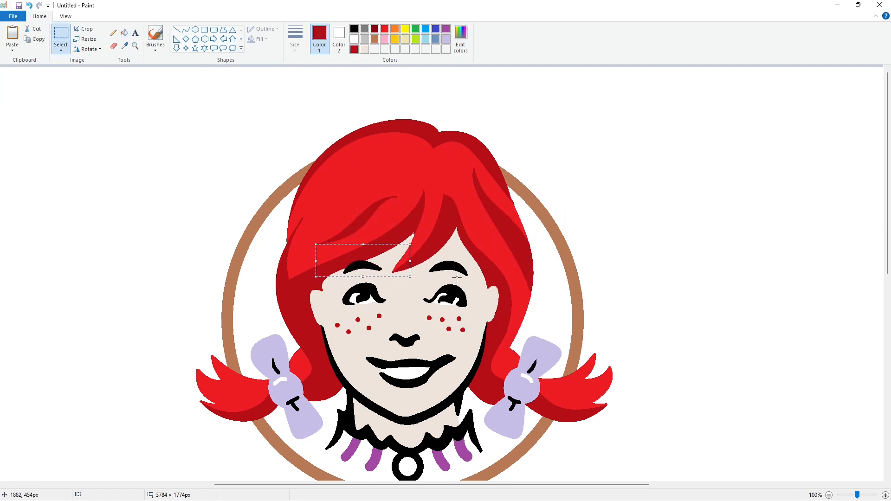
left_click(113, 33)
left_click(354, 29)
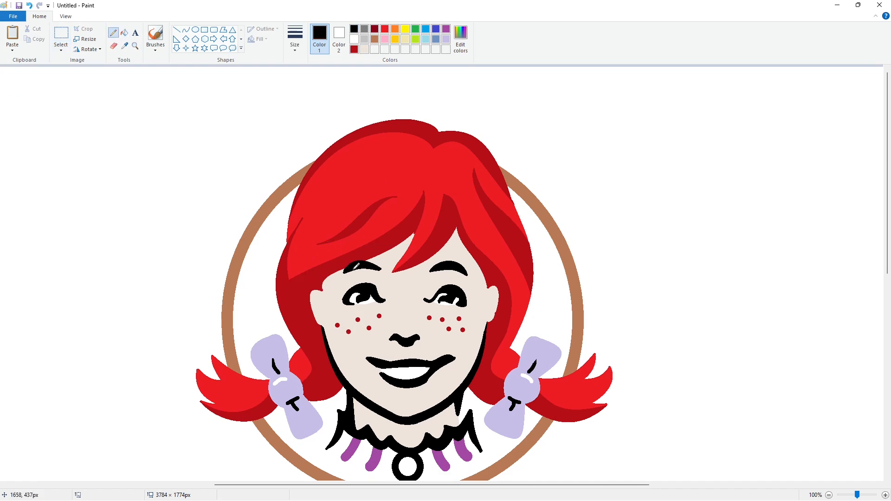
- Define a bright blue custom color (red 32, green 188, blue 255) and fill both bows with it
scroll(355, 265, "down", 3)
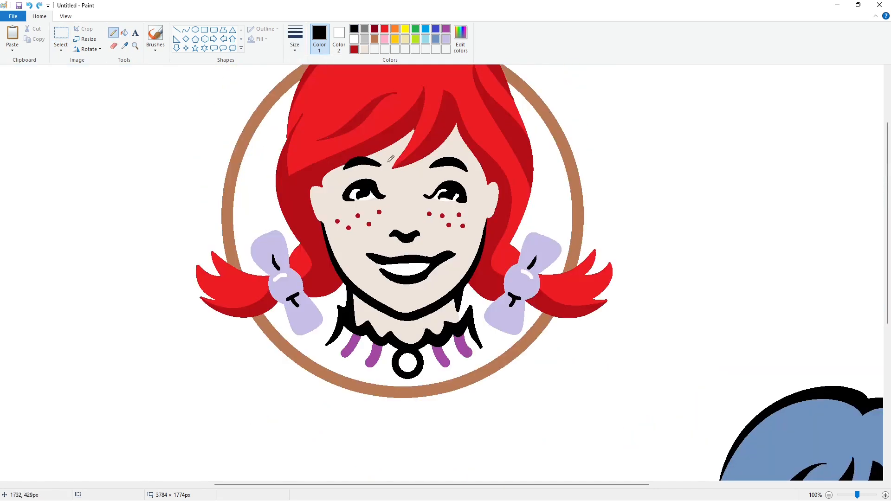
left_click(426, 29)
left_click(124, 32)
left_click(285, 283)
left_click(460, 40)
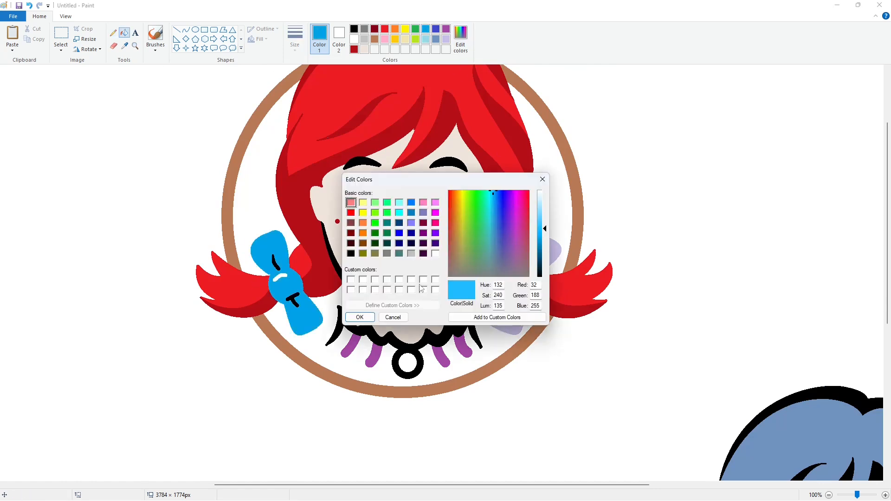
left_click(358, 319)
left_click(298, 285)
left_click(531, 289)
- Define a dark gray custom color lightened from black and fill the jaw and collar outline and the mouth with it
left_click(355, 31)
left_click(461, 39)
left_click_drag(544, 276, 544, 260)
left_click(360, 317)
left_click(469, 320)
left_click(418, 255)
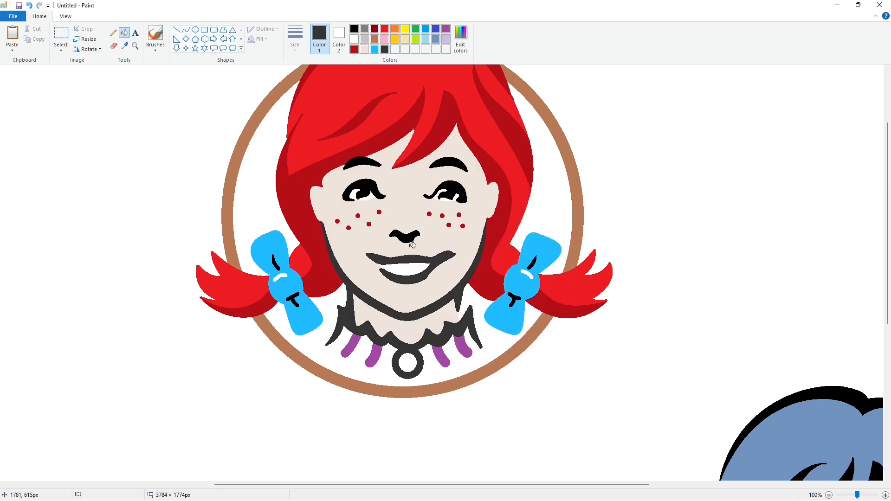
- Fill the nose, both eyes, both eyebrows and all sections of the brown ring with the dark gray
left_click(403, 237)
left_click(446, 190)
left_click(366, 190)
left_click(362, 163)
left_click(456, 159)
left_click(575, 192)
left_click(234, 162)
left_click(407, 394)
- Fill the collar's round pendant and the four purple strokes below the collar with the custom bright blue
left_click(375, 49)
left_click(408, 363)
left_click(443, 355)
left_click(461, 348)
left_click(375, 354)
left_click(351, 347)
- Look over the spare face, the loose bows and the spare heads across the canvas
left_click_drag(378, 485, 543, 487)
scroll(502, 446, "down", 3)
left_click_drag(458, 486, 85, 486)
scroll(81, 374, "up", 3)
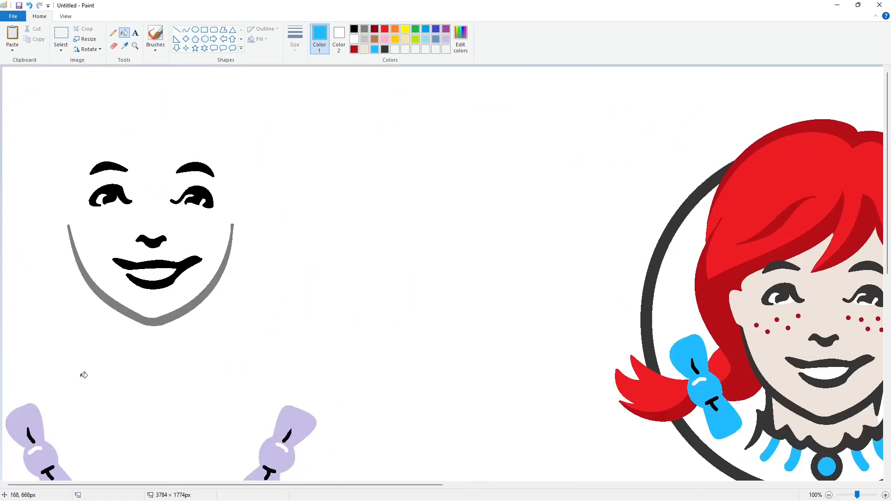
scroll(81, 374, "down", 4)
left_click_drag(195, 486, 644, 482)
scroll(597, 428, "up", 4)
left_click_drag(530, 485, 344, 485)
- Touch up the hair edge above the left eyebrow with a thin dark red line about 65 × 25 px
left_click(177, 29)
left_click(354, 49)
left_click_drag(259, 269, 290, 255)
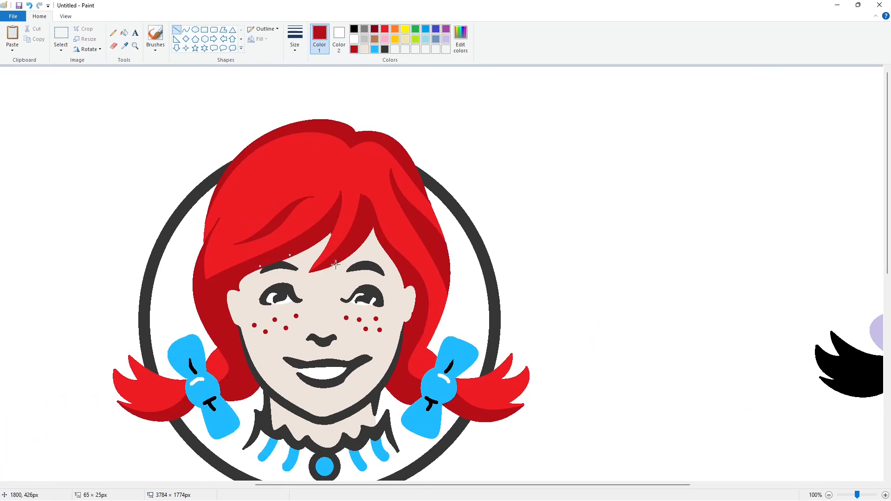
mouse_move(504, 486)
left_mouse_down()
mouse_move(449, 487)
mouse_move(518, 478)
left_mouse_up()
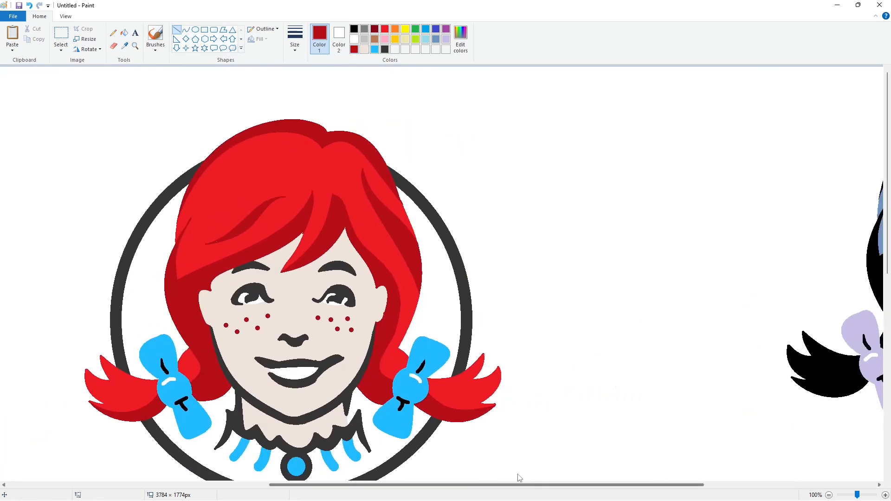
scroll(615, 437, "up", 1)
scroll(616, 438, "down", 2)
left_click(294, 40)
left_click(309, 84)
left_click(354, 39)
left_click_drag(605, 296, 596, 310)
key("ctrl+z")
- Touch up the skin gap between the bangs with a short beige line about 5 × 11 px
left_click(364, 49)
left_click(295, 40)
left_click(302, 79)
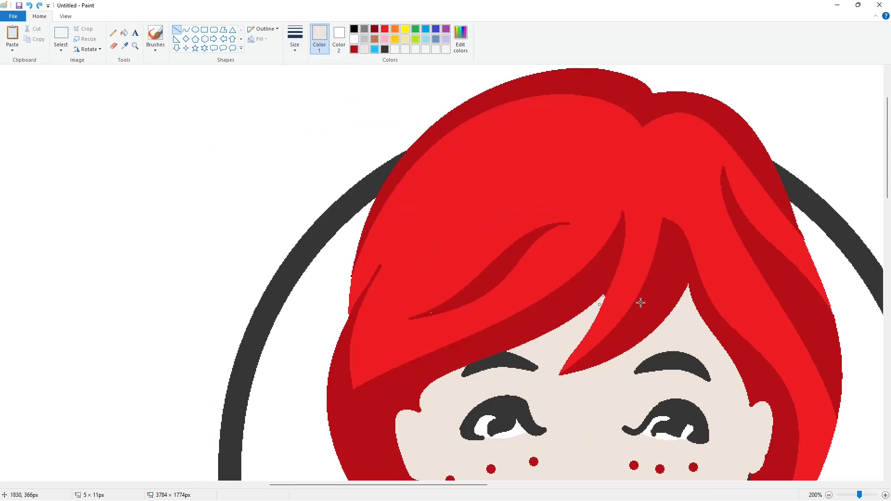
scroll(649, 373, "down", 1)
scroll(632, 379, "down", 1)
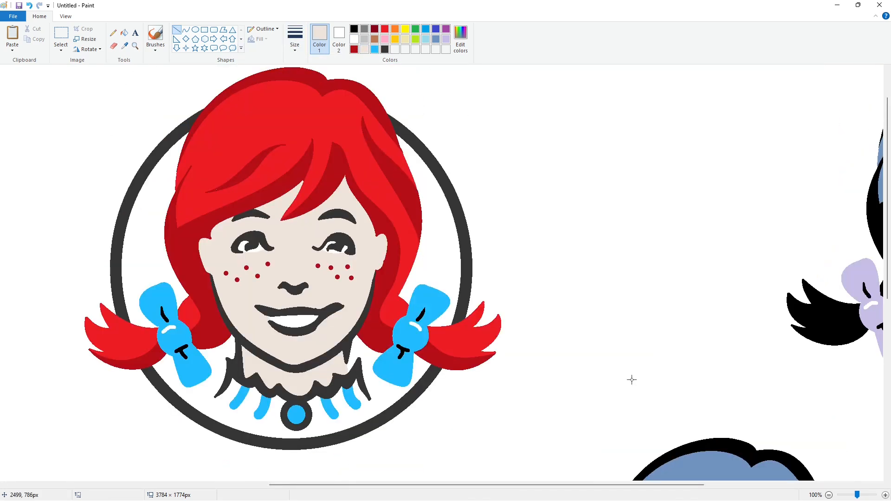
scroll(631, 380, "up", 1)
scroll(563, 332, "down", 2)
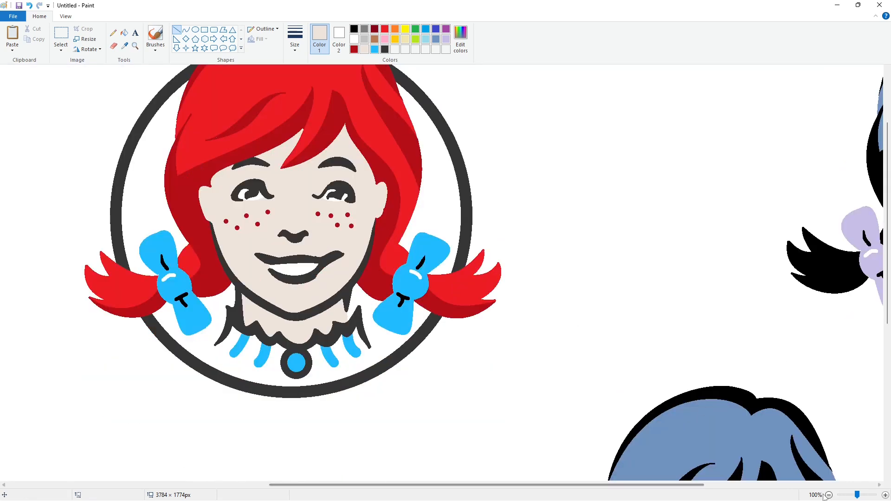
- Define a slightly darker red custom color and fill the bright red hair areas and both pigtails with it
scroll(627, 335, "down", 1)
left_click(385, 30)
left_click(460, 40)
left_click_drag(545, 231, 544, 237)
left_click(361, 318)
scroll(355, 393, "up", 1)
left_click_drag(322, 486, 515, 486)
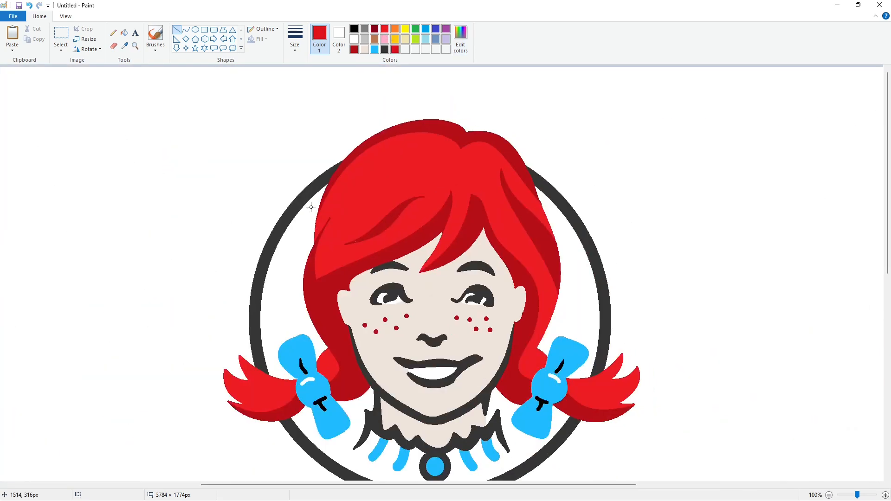
left_click(125, 32)
left_click(533, 300)
left_click(596, 384)
left_click(259, 380)
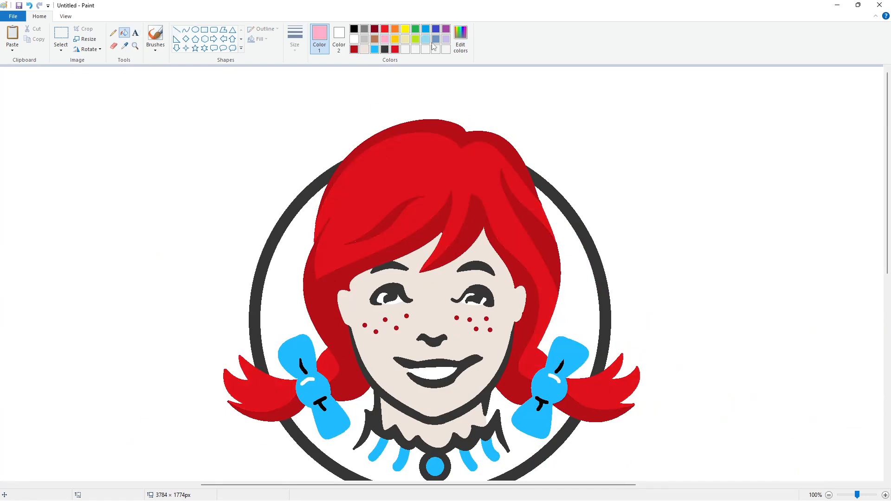
left_click(384, 41)
left_click(460, 39)
left_click_drag(461, 257, 450, 257)
left_click(543, 179)
- Define a pinkish-gray skin tone based on the custom beige and fill the face and neck with it
left_click(366, 48)
left_click(461, 39)
left_click(360, 317)
left_click(432, 309)
- Fill the black crease marks on both bows with the custom dark gray
scroll(435, 307, "down", 3)
scroll(575, 342, "up", 3)
left_click(385, 50)
scroll(562, 262, "down", 3)
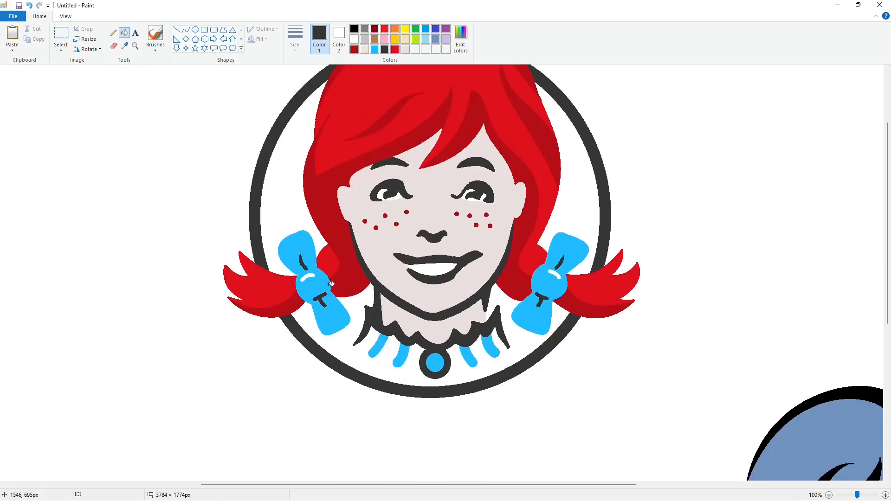
- Cover the spare blue-haired head sketch in the canvas's lower area with a filled white rectangle about 1097 × 841 px, without an outline border
left_click(829, 495)
left_click(204, 30)
left_click(259, 40)
left_click(263, 61)
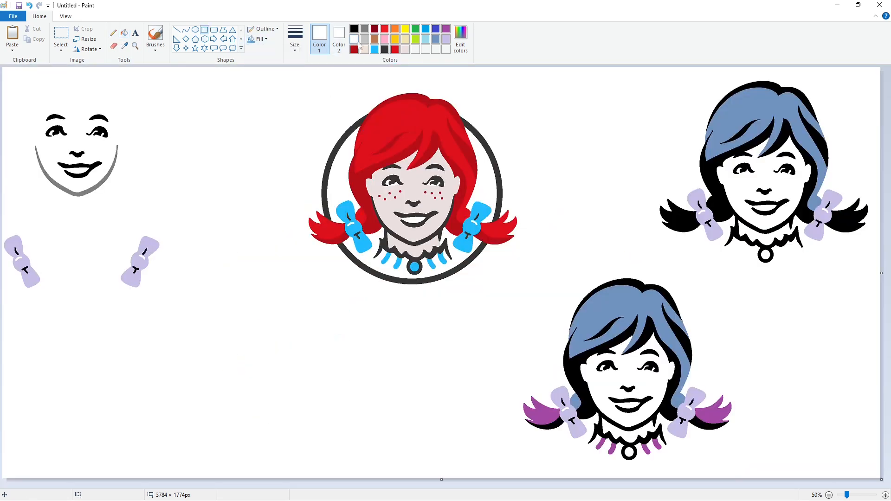
left_click(354, 38)
left_click_drag(611, 82, 890, 295)
key("ctrl+z")
key("ctrl+z")
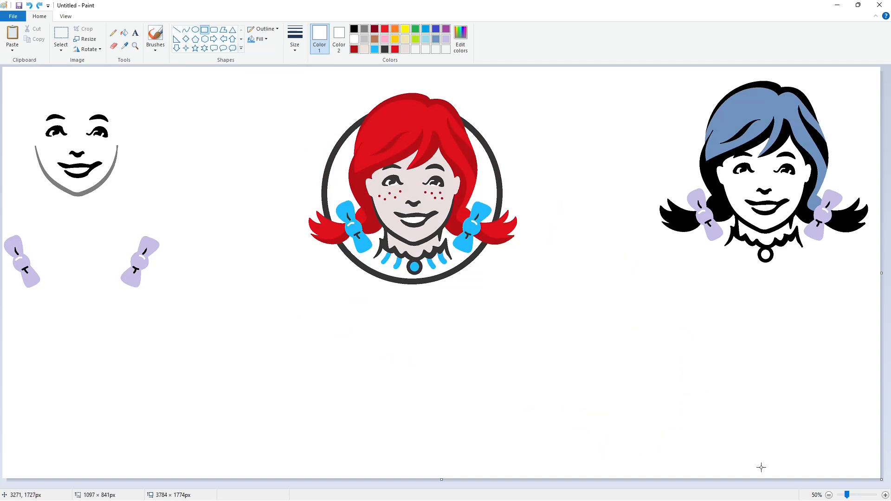
- Begin a large slanted W below the head logo by drawing its left edge and rounded foot with thin black curves
left_click(186, 29)
left_click(354, 28)
left_click(295, 39)
left_click(318, 80)
left_click_drag(202, 313, 226, 447)
left_click(210, 326)
left_click(202, 346)
left_click(277, 368)
left_click(205, 444)
left_click(208, 456)
left_click(280, 451)
- Outline the W's rounded left tip, its first inner valley and the rounded top of the middle hump with curves
left_click(211, 307)
mouse_move(201, 313)
left_mouse_down()
mouse_move(229, 324)
mouse_move(224, 404)
mouse_move(252, 320)
left_mouse_up()
left_click(232, 303)
left_click(273, 308)
left_click(225, 343)
left_click(218, 378)
left_click(256, 377)
left_click(235, 375)
left_click(239, 348)
left_click(307, 360)
left_click(275, 312)
left_click(310, 315)
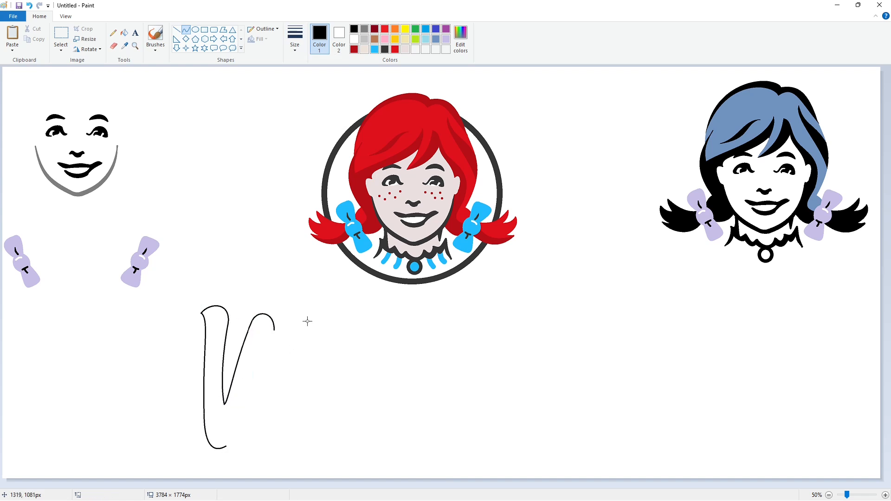
- Outline the underside of the W's middle hump with two curves rising from the left foot to a narrow peak
left_click_drag(225, 446, 254, 369)
left_click_drag(231, 445, 255, 368)
key("ctrl+z")
left_click(237, 442)
left_click(243, 380)
left_click(307, 413)
left_click_drag(256, 368, 262, 423)
left_click(258, 370)
left_click(258, 404)
left_click(290, 330)
- Outline the W's second inner valley and the rounded foot below it with curves
mouse_move(274, 330)
left_mouse_down()
mouse_move(272, 373)
mouse_move(290, 422)
mouse_move(307, 292)
left_mouse_up()
left_click(274, 343)
left_click(271, 370)
left_click(314, 366)
left_click(263, 436)
left_click(283, 442)
left_click(339, 438)
- Close the W with curves around the rounded tip and along the edge of its tall right stroke
mouse_move(291, 350)
left_mouse_down()
mouse_move(299, 346)
mouse_move(287, 325)
left_mouse_up()
left_click(311, 297)
mouse_move(307, 293)
left_mouse_down()
mouse_move(321, 310)
mouse_move(297, 372)
mouse_move(321, 317)
mouse_move(290, 422)
left_mouse_up()
left_click(316, 284)
left_click(326, 291)
left_click(334, 329)
- Begin the letter e beside the W with its upper-left curve and the short strokes joining it to the W
mouse_move(313, 332)
left_mouse_down()
mouse_move(303, 353)
mouse_move(328, 375)
mouse_move(312, 394)
mouse_move(354, 331)
mouse_move(326, 390)
left_mouse_up()
left_click(297, 384)
left_click(374, 350)
left_click(312, 377)
left_click(312, 377)
left_click(375, 387)
left_click(318, 351)
- Outline the e's rounded upper loop on its outer side and the inner edge of its lower hook
left_click(333, 328)
left_click(397, 360)
left_click(365, 337)
left_click(366, 378)
left_click(416, 377)
key("ctrl+z")
left_click_drag(355, 332, 327, 390)
left_click(368, 336)
left_click(366, 376)
left_click(424, 376)
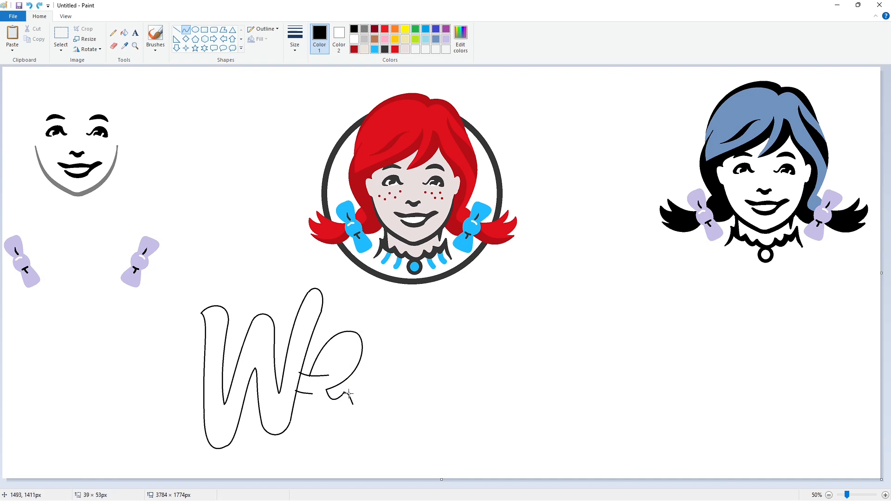
- Outline the rounded tip of the e's tail and its lower outer bowl with curves
left_click(395, 403)
mouse_move(352, 405)
left_mouse_down()
mouse_move(306, 390)
mouse_move(345, 349)
mouse_move(328, 376)
left_mouse_up()
left_click(347, 421)
left_click(307, 426)
left_click(396, 424)
- Draw the e's slanted oval inner opening with curves
left_click(334, 347)
left_click(328, 363)
left_click(349, 358)
left_click(348, 355)
left_click(349, 370)
left_click(274, 246)
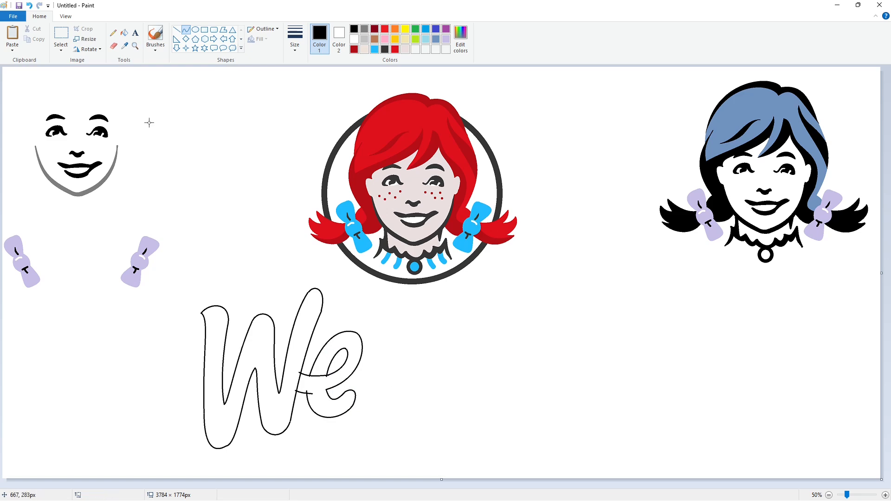
- Fill the outlined W and e with black
left_click(124, 33)
left_click(298, 352)
left_click(318, 379)
- Smooth the uneven edges of the W's tall right stroke with short white straight lines
left_click(885, 496)
left_click_drag(520, 485, 406, 485)
left_click(355, 39)
left_click(177, 30)
scroll(228, 239, "down", 2)
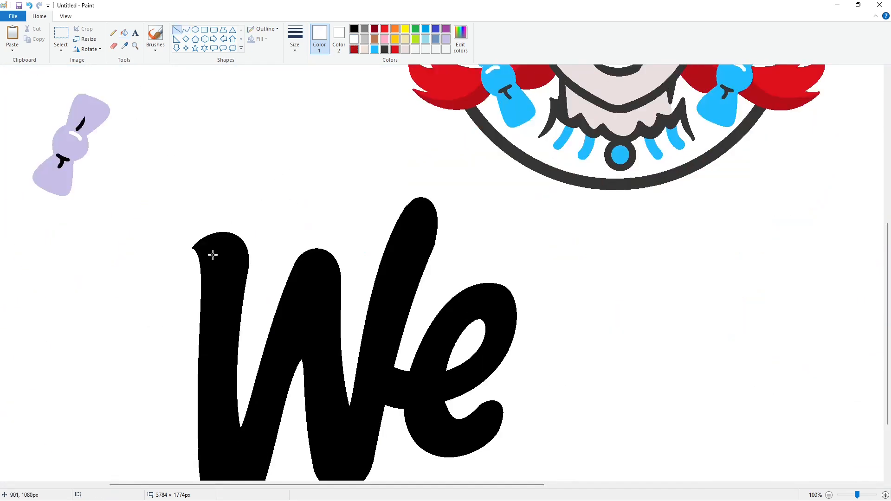
left_click_drag(402, 214, 414, 198)
scroll(453, 203, "down", 2)
left_click_drag(436, 139, 431, 157)
left_click(477, 156)
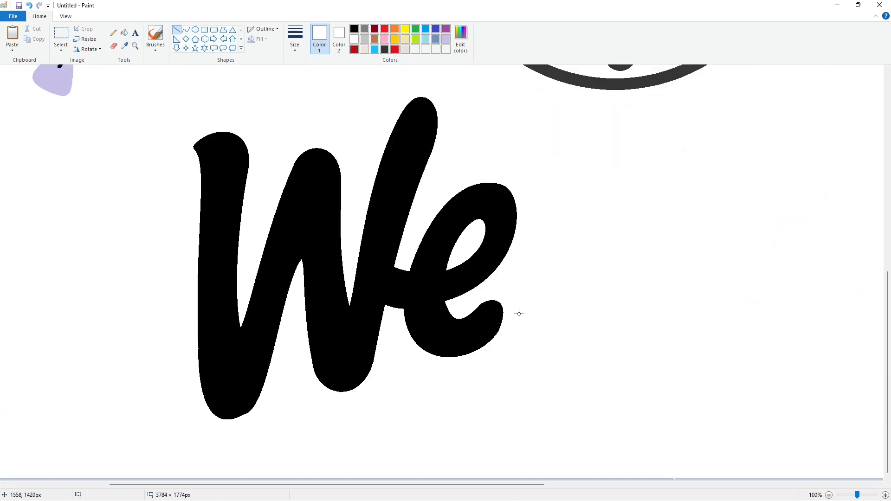
left_click(353, 29)
left_click(354, 39)
- Outline the left stroke of an n beside the e with thin black curves, including its rounded top and foot
scroll(470, 356, "up", 3)
left_click(829, 495)
left_click(186, 29)
left_click(354, 29)
left_click_drag(385, 327, 365, 407)
left_click_drag(372, 344, 368, 335)
left_click_drag(362, 387, 355, 384)
left_click_drag(387, 326, 387, 349)
left_click_drag(389, 331, 398, 335)
mouse_move(366, 407)
left_mouse_down()
mouse_move(384, 384)
mouse_move(372, 410)
left_mouse_up()
- Outline the n's arch and right leg with curves
mouse_move(380, 400)
left_mouse_down()
mouse_move(405, 354)
mouse_move(402, 333)
mouse_move(431, 334)
left_mouse_up()
mouse_move(416, 371)
left_mouse_down()
mouse_move(428, 394)
mouse_move(399, 386)
left_mouse_up()
left_click_drag(411, 411, 412, 414)
- Draw the d's outer bowl beside the n, with curves joining the n's foot to the bowl's underside
left_click_drag(425, 383, 480, 322)
left_click_drag(436, 349, 454, 327)
left_click_drag(469, 384, 470, 382)
left_click_drag(443, 395, 442, 401)
left_click_drag(458, 398, 471, 381)
key("ctrl+z")
left_click_drag(442, 393, 442, 402)
left_click_drag(454, 396, 472, 381)
key("ctrl+z")
left_click_drag(444, 395, 454, 402)
left_click(511, 398)
- Outline the upper part of the d's tall stem with curves, including its rounded tip
left_click_drag(478, 324, 498, 270)
mouse_move(484, 293)
left_mouse_down()
mouse_move(490, 269)
mouse_move(496, 322)
left_mouse_up()
left_click(523, 288)
left_click_drag(505, 277, 508, 271)
left_click_drag(503, 294, 505, 291)
left_click(545, 299)
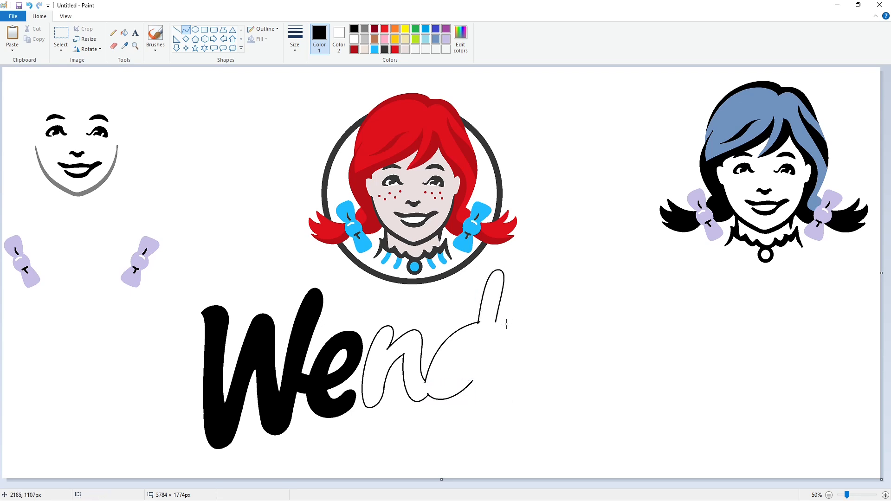
- Add the rounded bulge to the d's stem and outline the stem's lower edge and rounded foot with curves
left_click(491, 358)
left_click_drag(508, 338, 493, 391)
left_click_drag(487, 382, 498, 399)
mouse_move(490, 407)
left_mouse_down()
mouse_move(472, 383)
mouse_move(450, 380)
left_mouse_up()
left_click(520, 408)
- Outline the inner opening of the d's bowl with curves
left_click(478, 351)
left_click(458, 387)
left_click(516, 390)
left_click_drag(475, 342, 449, 380)
left_click(444, 371)
left_click(451, 356)
left_click(523, 348)
- Fill the outlined n and d with black
left_click(124, 33)
left_click(453, 346)
left_click(885, 495)
left_click_drag(410, 485, 643, 485)
scroll(643, 431, "down", 3)
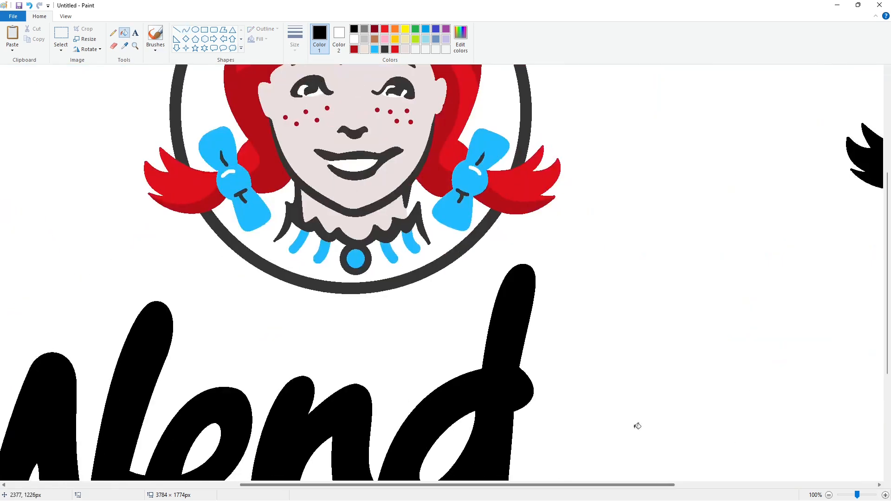
scroll(643, 431, "down", 2)
scroll(701, 390, "down", 1)
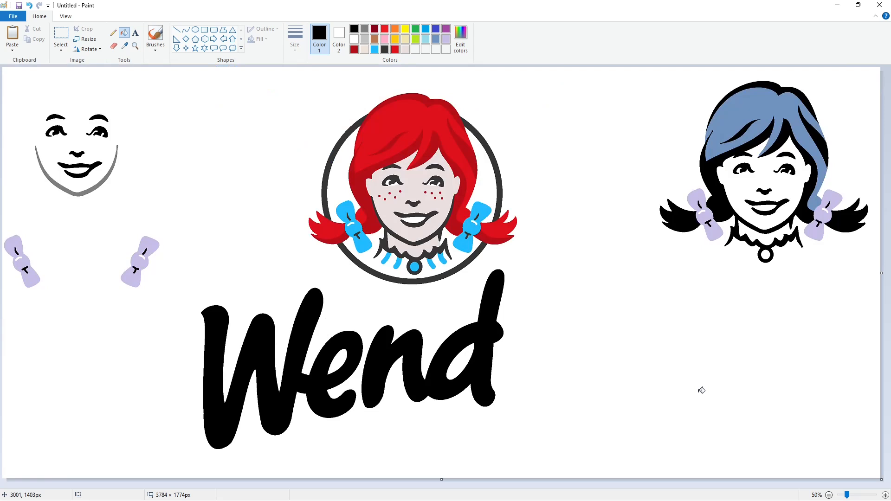
- Outline the y's left edge and rounded upper-left tip with black curves, just after the d
left_click(186, 30)
left_click_drag(520, 323, 510, 398)
left_click(504, 336)
left_click(492, 376)
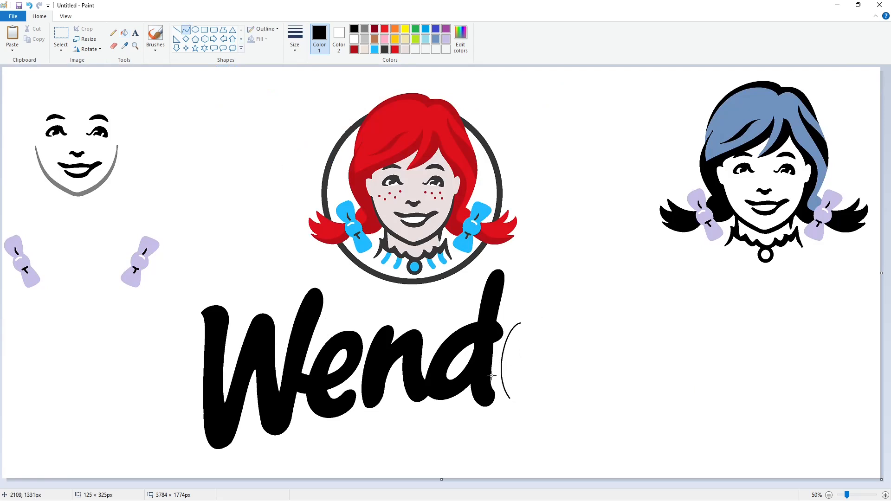
left_click(581, 375)
mouse_move(526, 344)
left_mouse_down()
mouse_move(529, 320)
mouse_move(523, 378)
mouse_move(541, 387)
mouse_move(546, 336)
left_mouse_up()
left_click(584, 363)
- Continue the y's outline with curves along the underside of its bowl and its inner edge
left_click(516, 403)
left_click(533, 401)
left_click(549, 391)
left_click(528, 382)
left_click(538, 372)
- Outline the y's right stroke with its rounded top and the tail curling down to the left with curves
mouse_move(538, 371)
left_mouse_down()
mouse_move(547, 336)
mouse_move(559, 373)
mouse_move(527, 443)
mouse_move(555, 412)
mouse_move(552, 437)
mouse_move(522, 442)
mouse_move(494, 431)
mouse_move(495, 447)
mouse_move(496, 420)
mouse_move(540, 389)
mouse_move(534, 424)
left_mouse_up()
left_click(557, 320)
left_click(571, 330)
left_click(562, 357)
left_click(600, 360)
left_click(515, 447)
left_click(599, 450)
left_click(555, 431)
left_click(528, 426)
left_click(579, 415)
- Fill the outlined y with black and touch up its inner curve with short straight lines
left_click(125, 33)
left_click(557, 362)
scroll(588, 425, "up", 3)
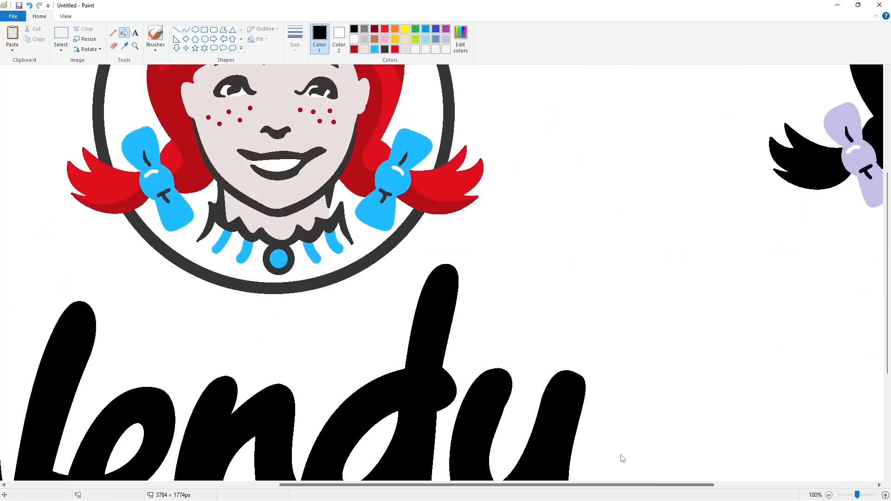
left_click(176, 30)
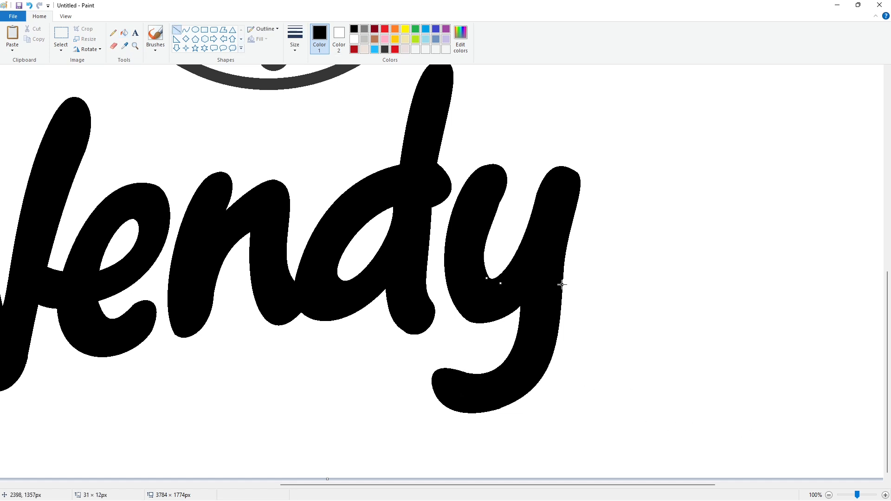
scroll(747, 403, "down", 2)
- Outline a small bean-shaped apostrophe above the y's right side with curves and fill it with black
left_click(186, 30)
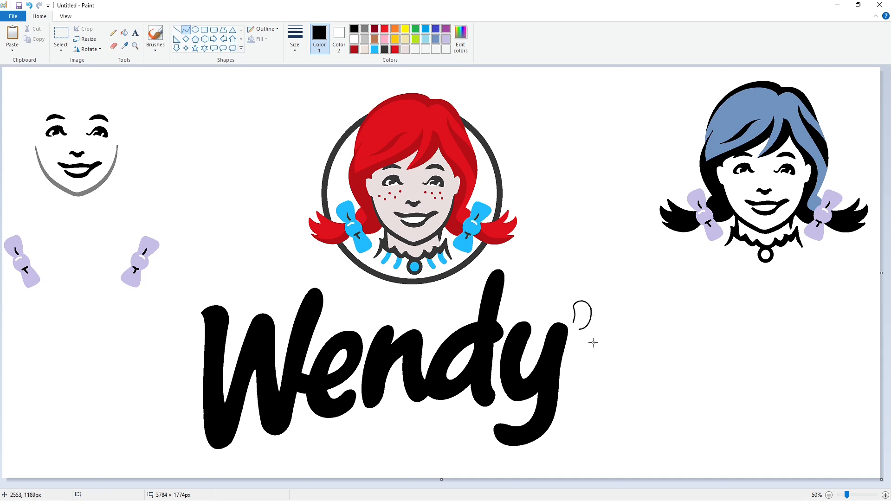
left_click(125, 33)
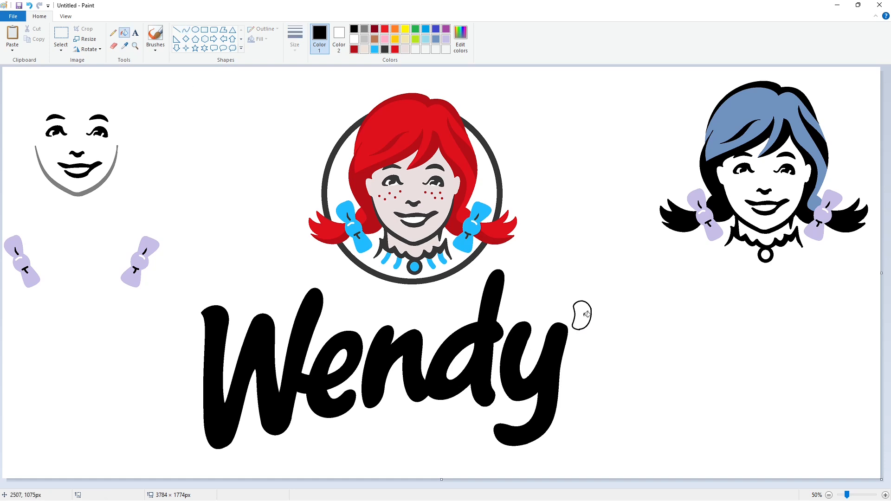
left_click(584, 316)
- Trim uneven edges around the y and the apostrophe with short white straight lines
left_click(886, 495)
left_click_drag(325, 485, 653, 485)
scroll(448, 229, "down", 3)
left_click(177, 30)
left_click(354, 39)
left_click_drag(492, 388, 500, 387)
left_click(576, 383)
left_click_drag(521, 338, 525, 351)
left_click(553, 351)
left_click(829, 494)
- Outline the upper-left edge and top of the s with black curves beside the apostrophe
left_click(185, 29)
left_click(354, 29)
left_click_drag(572, 353, 621, 327)
left_click_drag(583, 345, 578, 337)
mouse_move(602, 321)
left_mouse_down()
mouse_move(618, 350)
mouse_move(609, 344)
mouse_move(594, 353)
mouse_move(610, 363)
mouse_move(596, 379)
mouse_move(608, 399)
mouse_move(565, 389)
mouse_move(585, 384)
left_mouse_up()
left_click(677, 331)
left_click(616, 333)
key("ctrl+z")
- Outline the rounded upper-right tip of the s and the underside of its hook with curves
left_click(625, 335)
left_click(629, 351)
left_click(671, 358)
left_click(609, 353)
left_click(611, 356)
left_click(598, 344)
left_click(591, 346)
left_click(649, 352)
- Outline the inner edge of the s's upper opening with curves leading to its middle
left_click(595, 357)
left_click(597, 360)
left_click(662, 364)
key("ctrl+z")
left_click(601, 362)
left_click(656, 361)
- Outline the left bulge, lower-right bowl and bottom edge of the s with curves
left_click(574, 362)
left_click(574, 369)
left_click(639, 369)
left_click(626, 379)
left_click(624, 392)
left_click(645, 383)
left_click(588, 406)
left_click(567, 408)
left_click(671, 408)
- Close the s with curves around its rounded lower-left end and lower inner edge
left_click(572, 375)
left_click(566, 375)
left_click(647, 399)
left_click(599, 383)
left_click(594, 388)
left_click(664, 409)
- Fill the outlined s with black
left_click(885, 495)
scroll(650, 417, "down", 4)
left_click_drag(439, 485, 760, 485)
scroll(649, 367, "down", 2)
left_click(124, 33)
left_click(520, 305)
- Trim the uneven edges of the s with short white straight lines
left_click(177, 30)
left_click(354, 39)
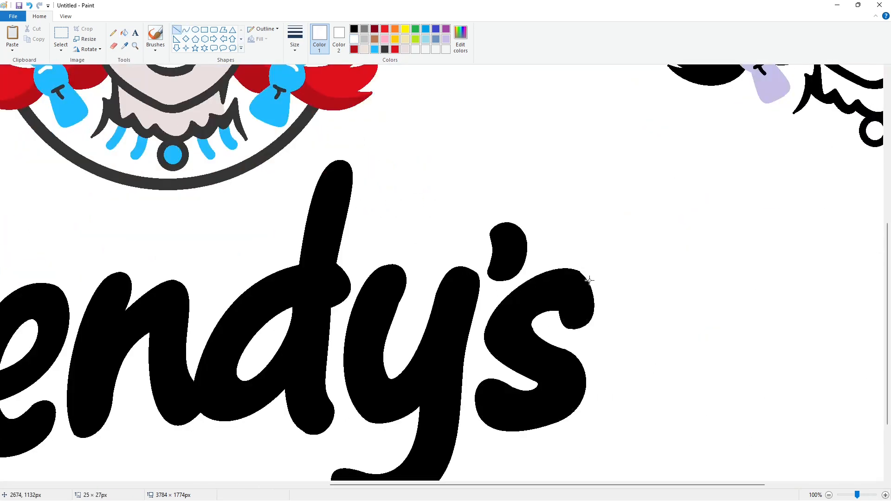
mouse_move(563, 348)
left_mouse_down()
mouse_move(578, 355)
mouse_move(570, 349)
left_mouse_up()
key("ctrl+z")
left_click(607, 349)
left_click_drag(531, 327, 533, 329)
left_click(563, 333)
- Smooth the remaining rough edges of the lettering with short black straight lines
left_click(354, 30)
left_click_drag(396, 311, 400, 302)
left_click(441, 311)
left_click(829, 495)
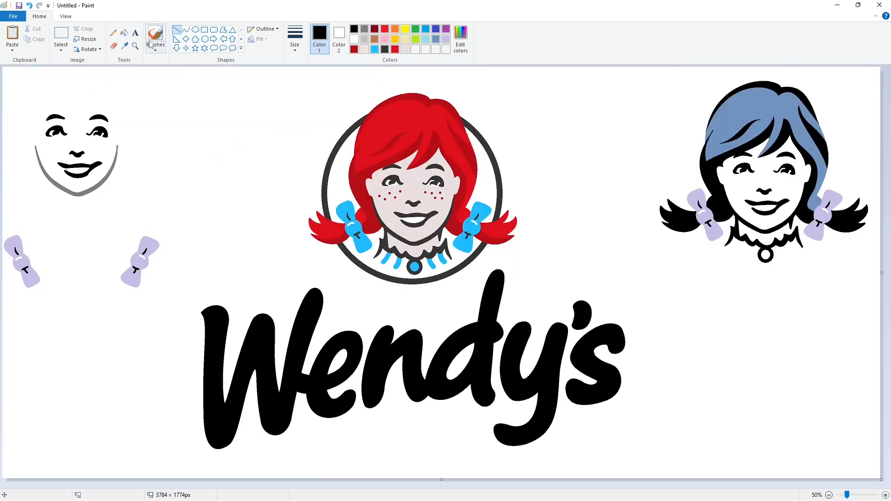
- Cover the spare head, face and bow sketches on both sides of the logo with white rectangles
left_click(204, 30)
left_click(354, 39)
mouse_move(648, 74)
left_mouse_down()
mouse_move(812, 261)
mouse_move(875, 284)
left_mouse_up()
left_click(798, 359)
left_click_drag(133, 94, 21, 211)
mouse_move(182, 186)
left_mouse_down()
mouse_move(129, 279)
mouse_move(1, 302)
left_mouse_up()
left_click(204, 223)
- Fill all the Wendy's lettering, including the apostrophe and s, with the hair's bright red
left_click(395, 49)
left_click(124, 33)
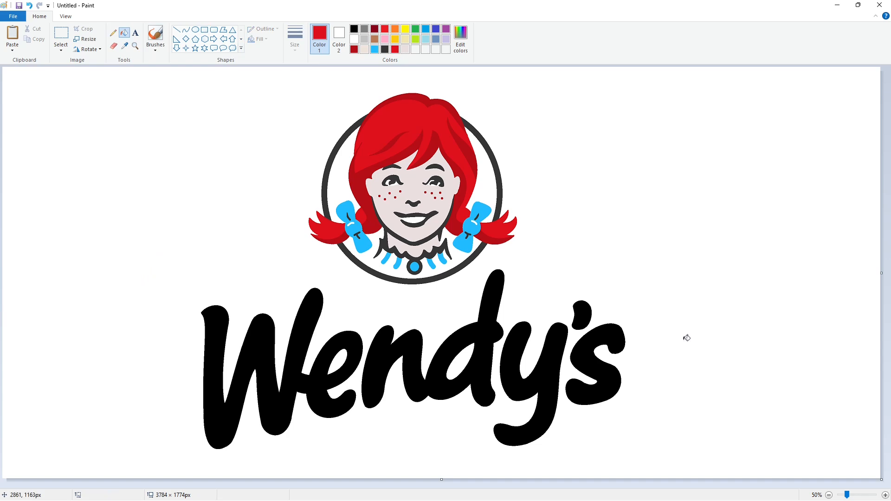
left_click(885, 495)
left_click_drag(435, 485, 526, 481)
left_click(829, 495)
left_click(218, 364)
left_click(380, 366)
left_click(539, 356)
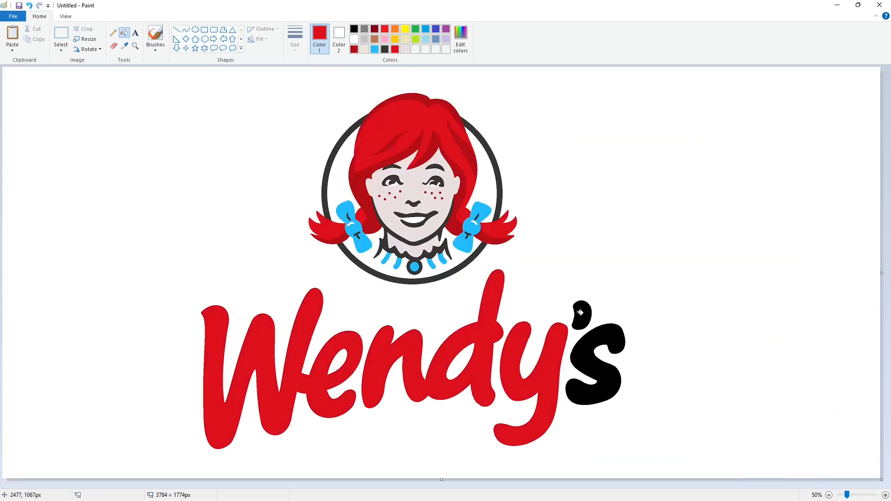
left_click(580, 312)
left_click(590, 353)
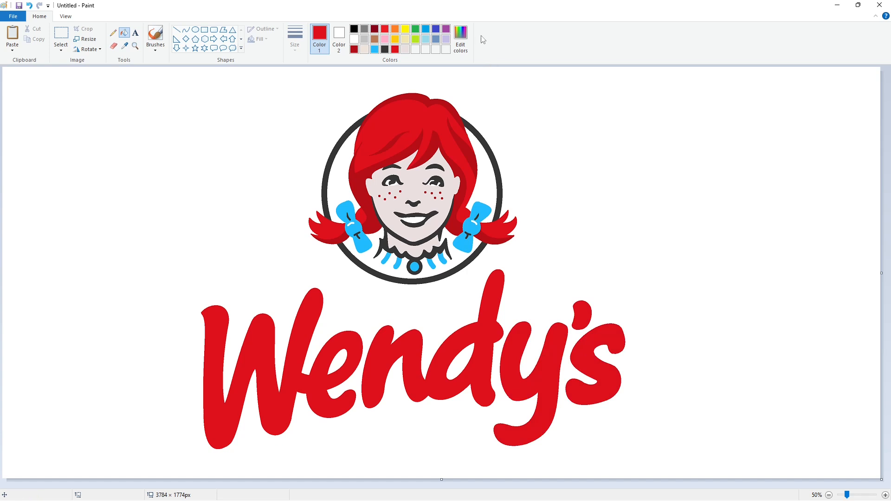